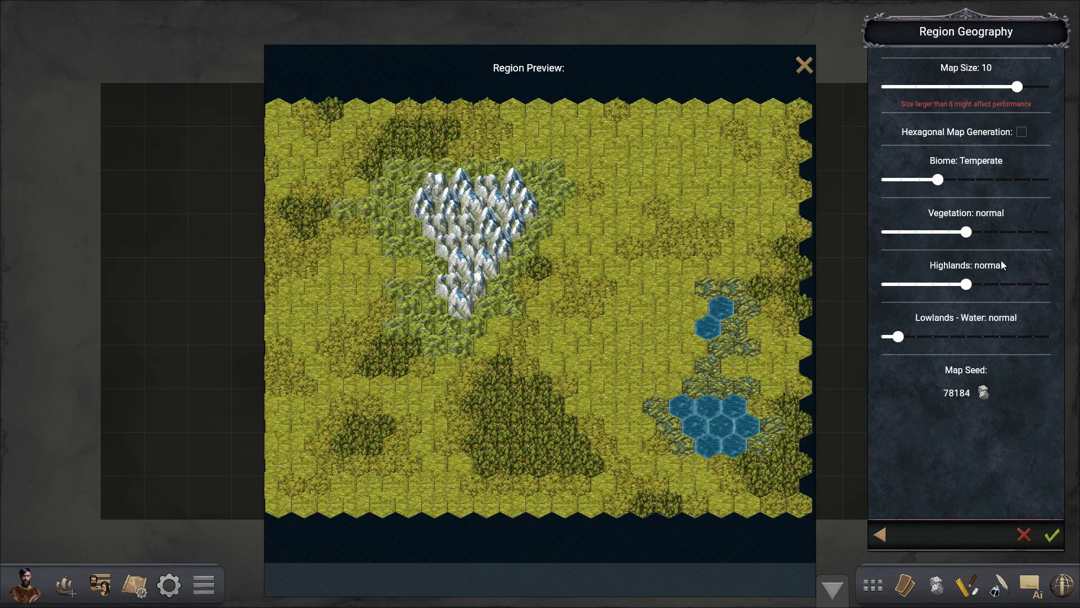
- Configure the region geography with Lowlands - Water 0.2, a rerolled map seed of 9730 and Highlands 0.1, and accept it
left_click_drag(923, 338, 939, 339)
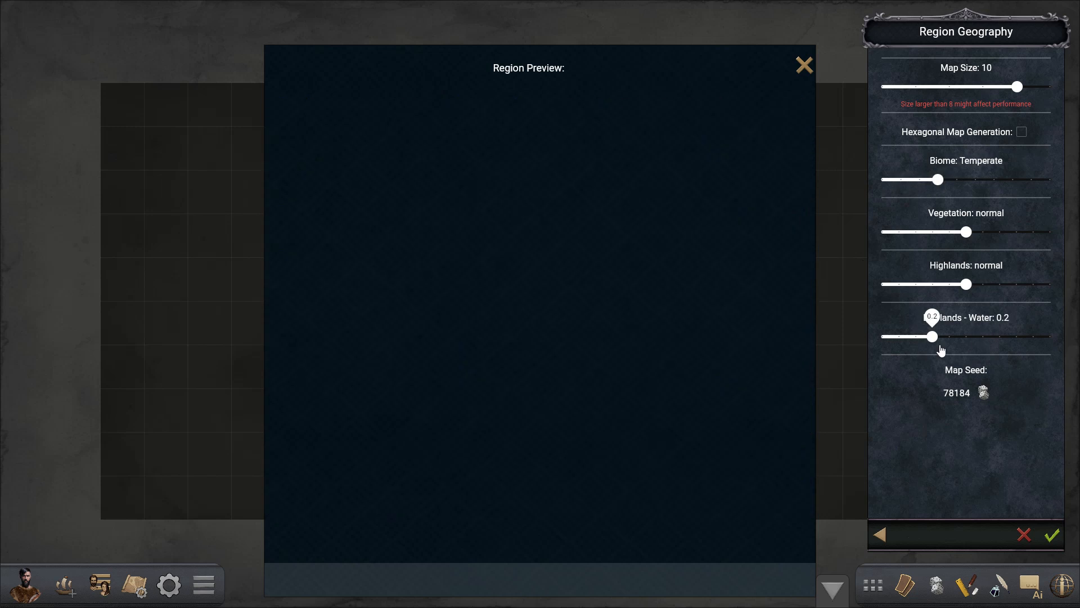
left_click(983, 405)
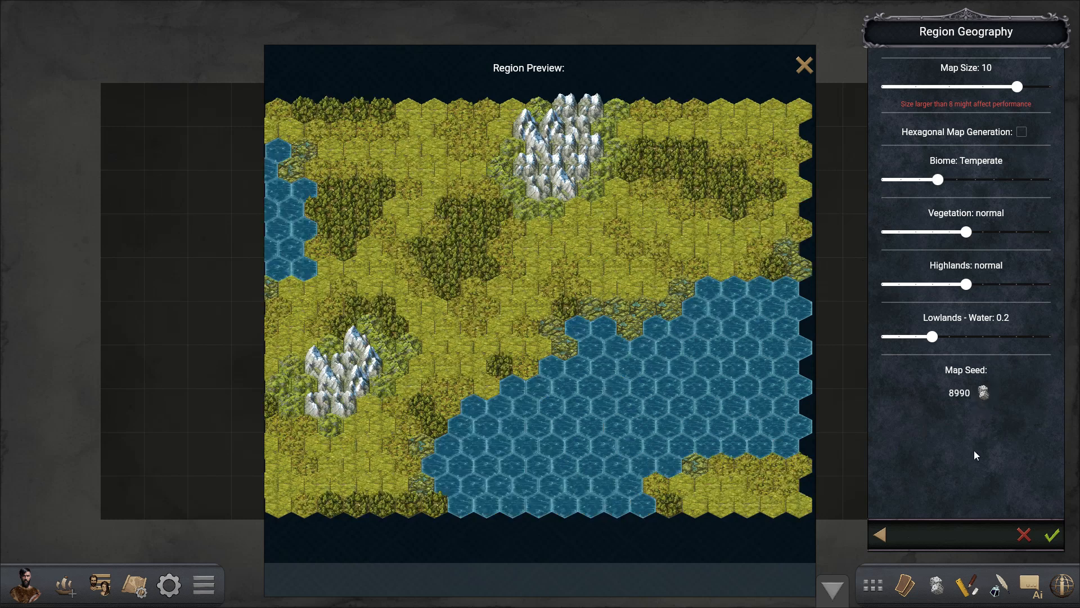
left_click(984, 404)
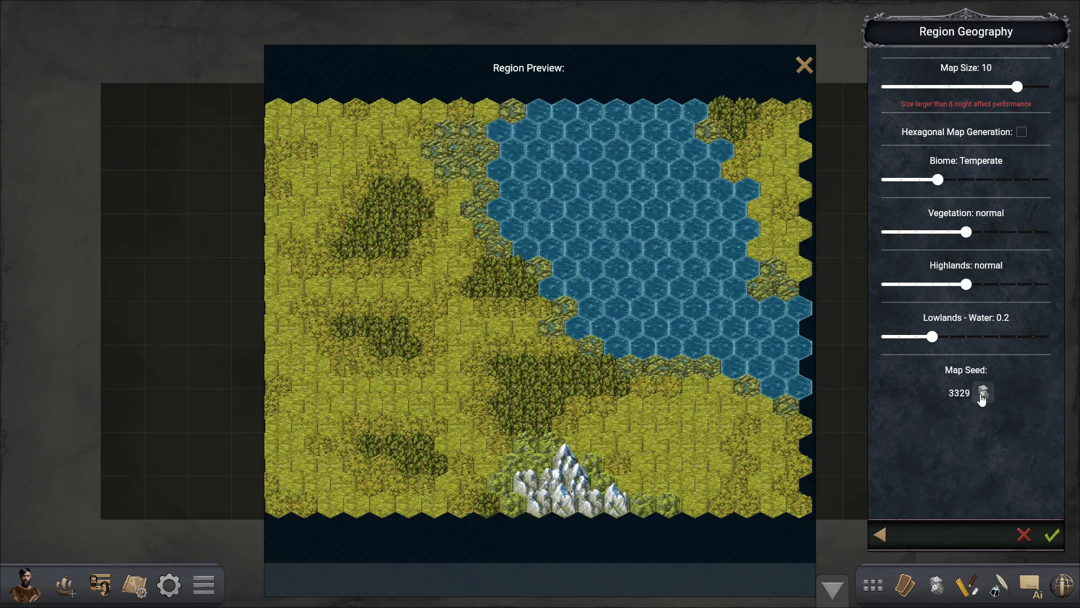
left_click(983, 397)
left_click(982, 400)
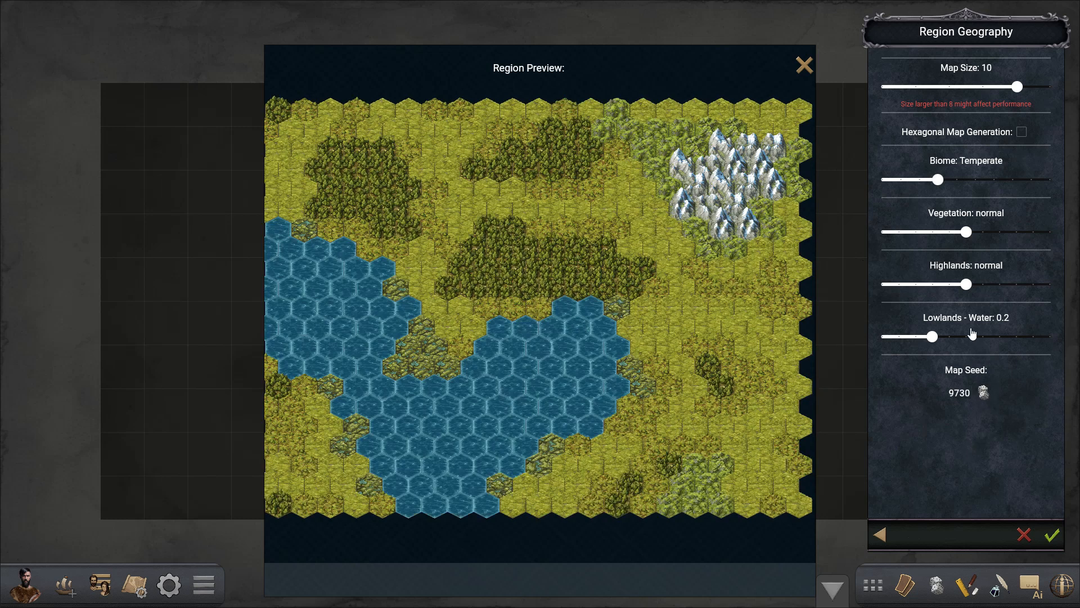
left_click(979, 288)
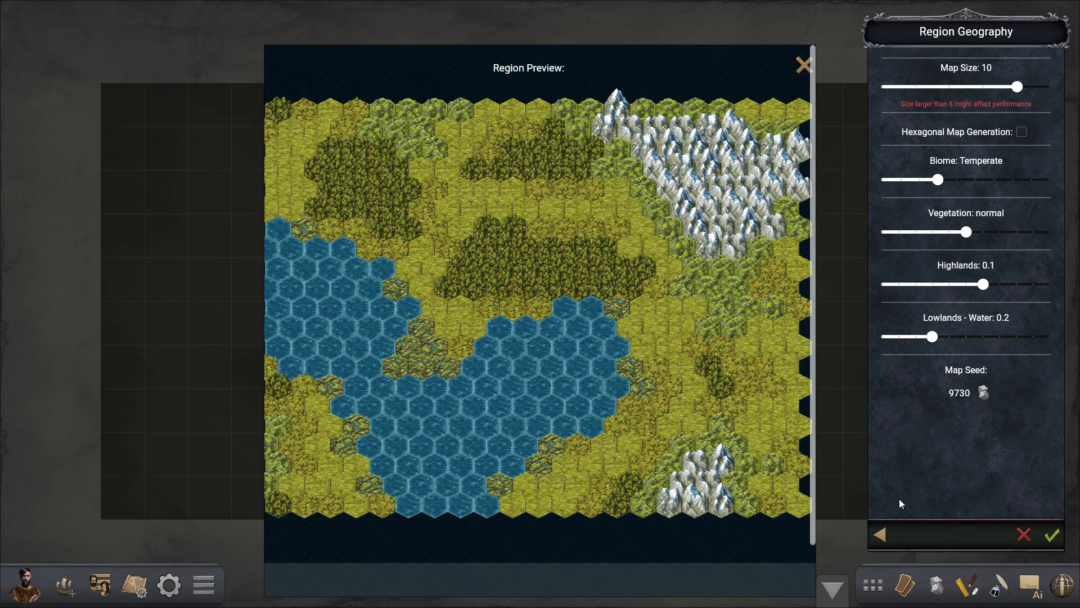
left_click(1045, 546)
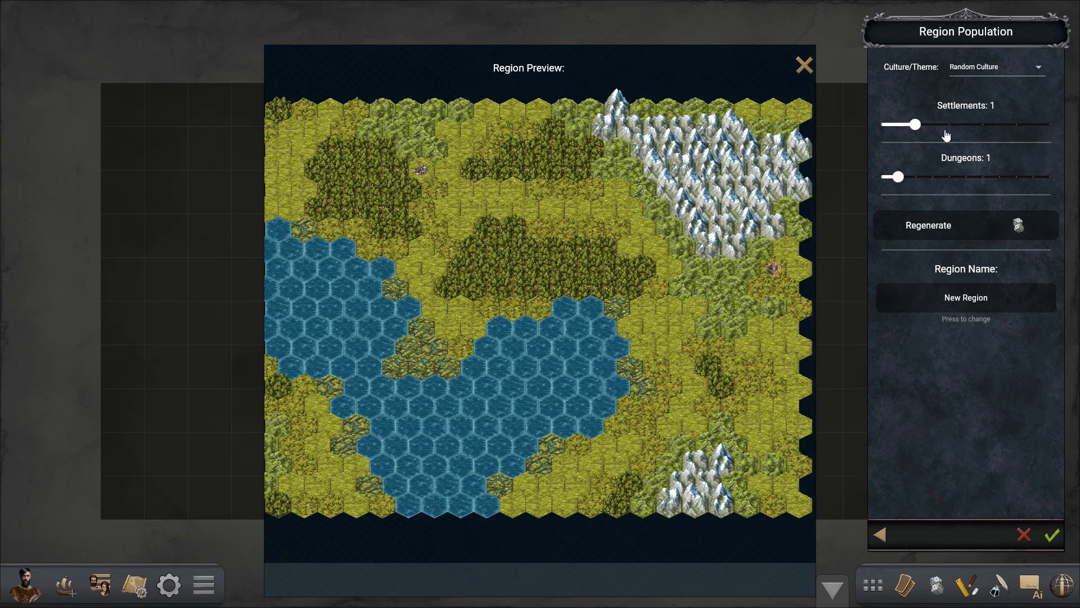
- Populate the region with the Human - Fantasy culture, 2 settlements and 3 dungeons, and regenerate their placement
left_click(1026, 74)
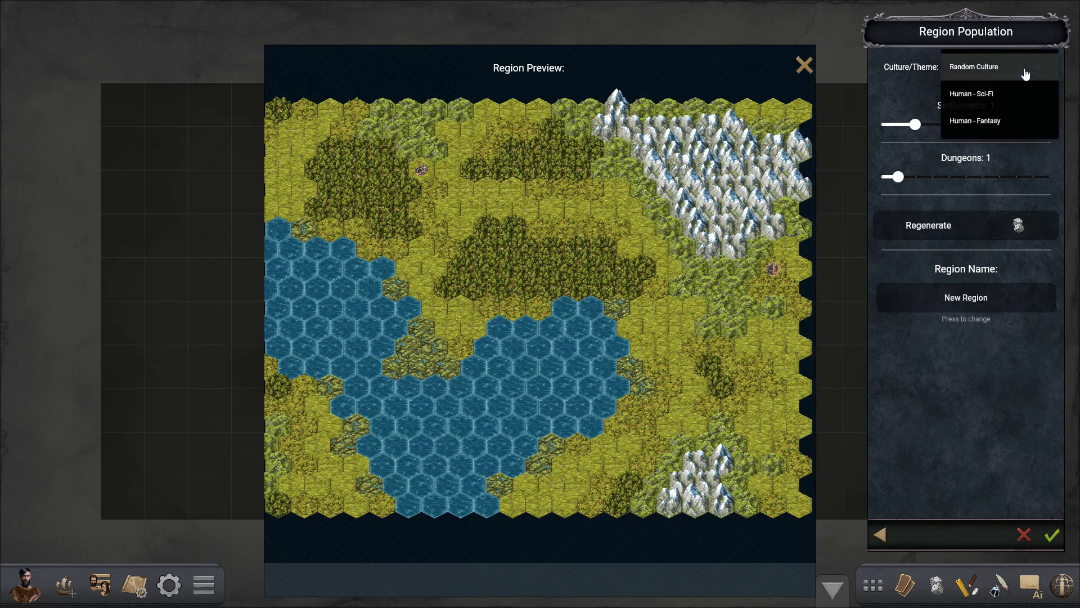
left_click(997, 122)
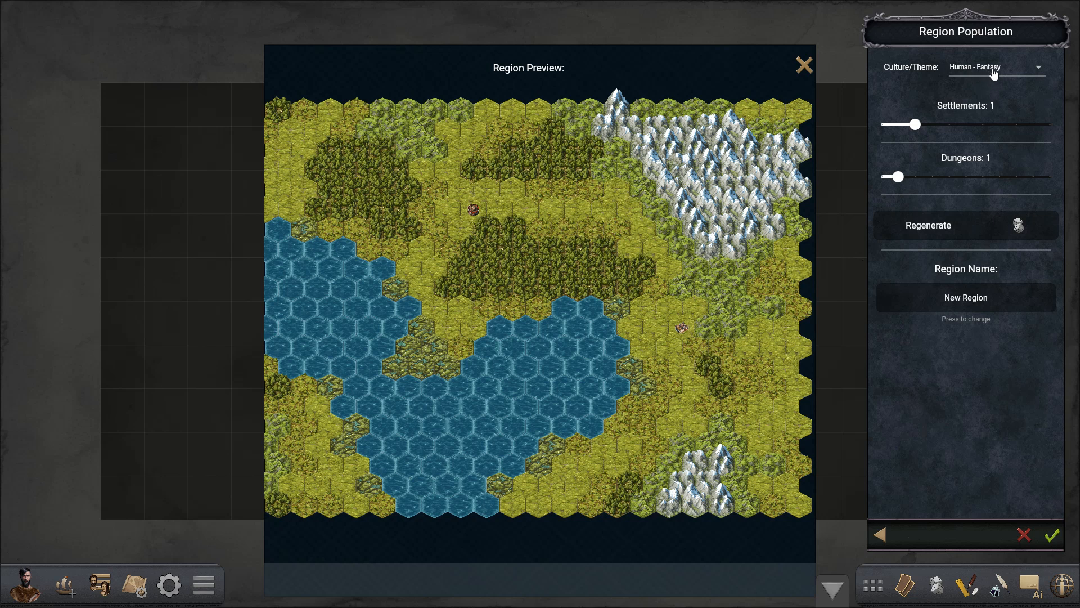
left_click(950, 125)
left_click(932, 177)
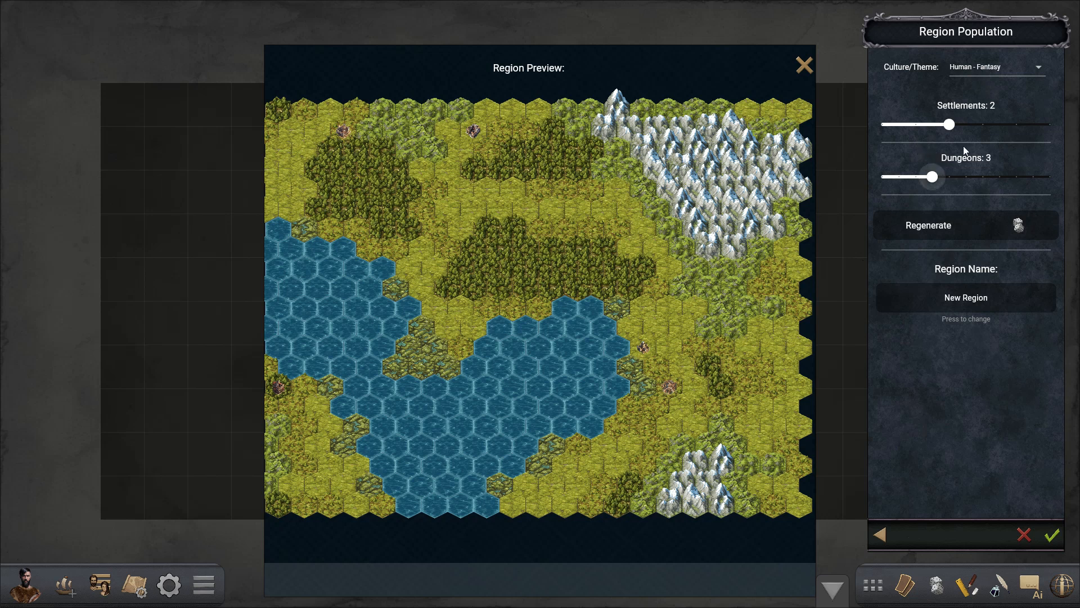
left_click(1001, 231)
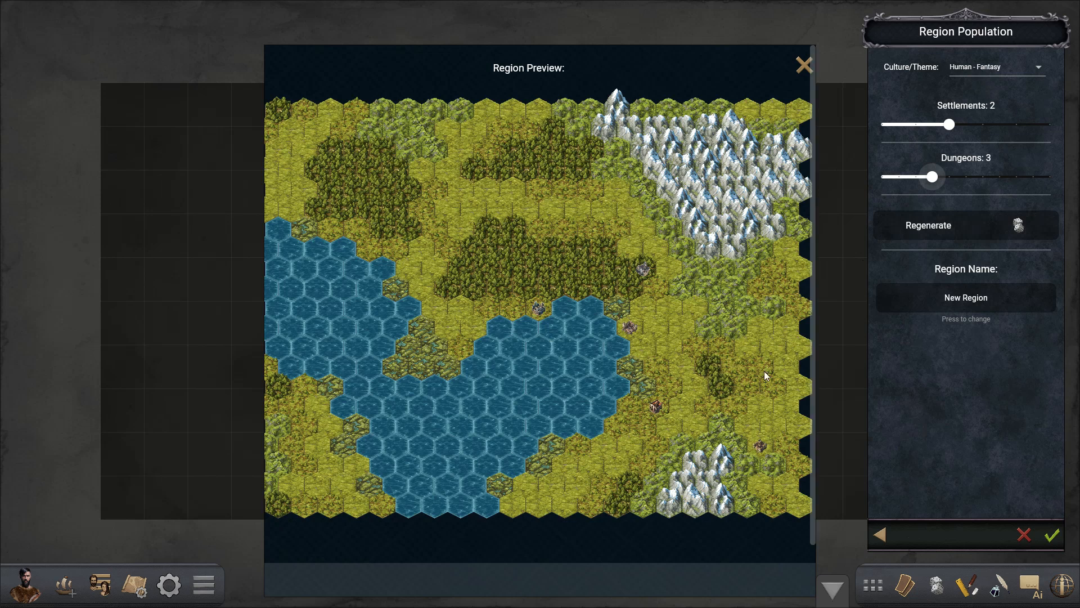
- Name the region Korrin and create it
left_click(988, 306)
type("Ka")
key("BackSpace")
type("orrin")
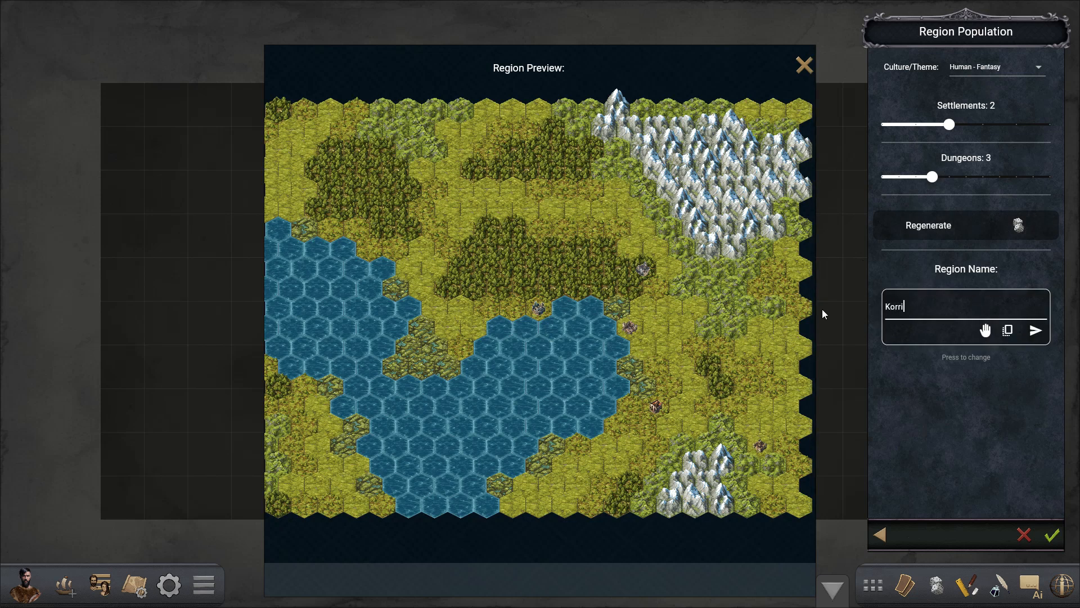
key("Return")
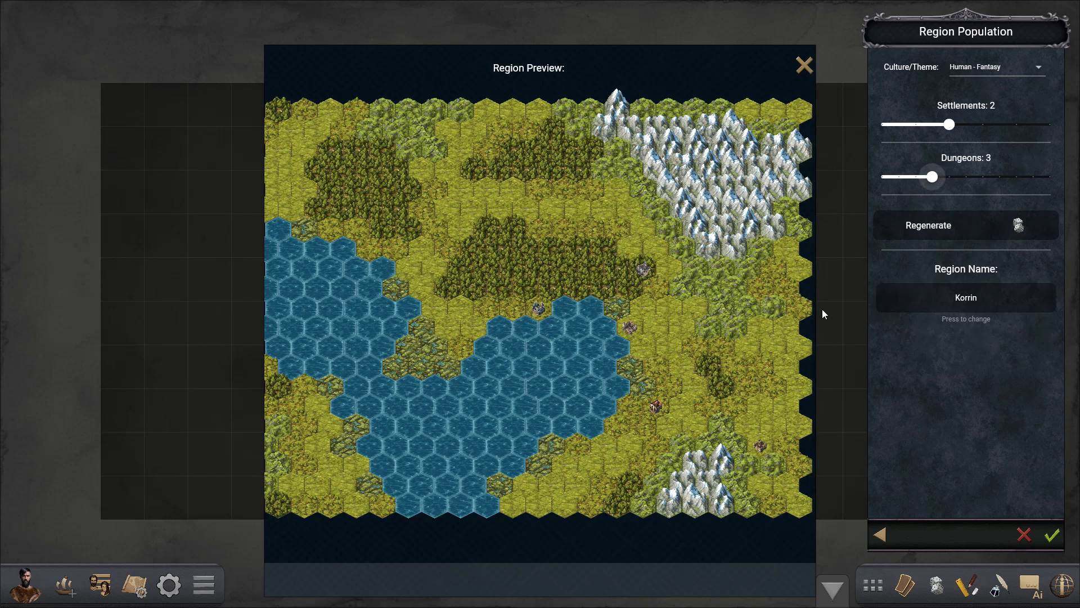
left_click(1053, 538)
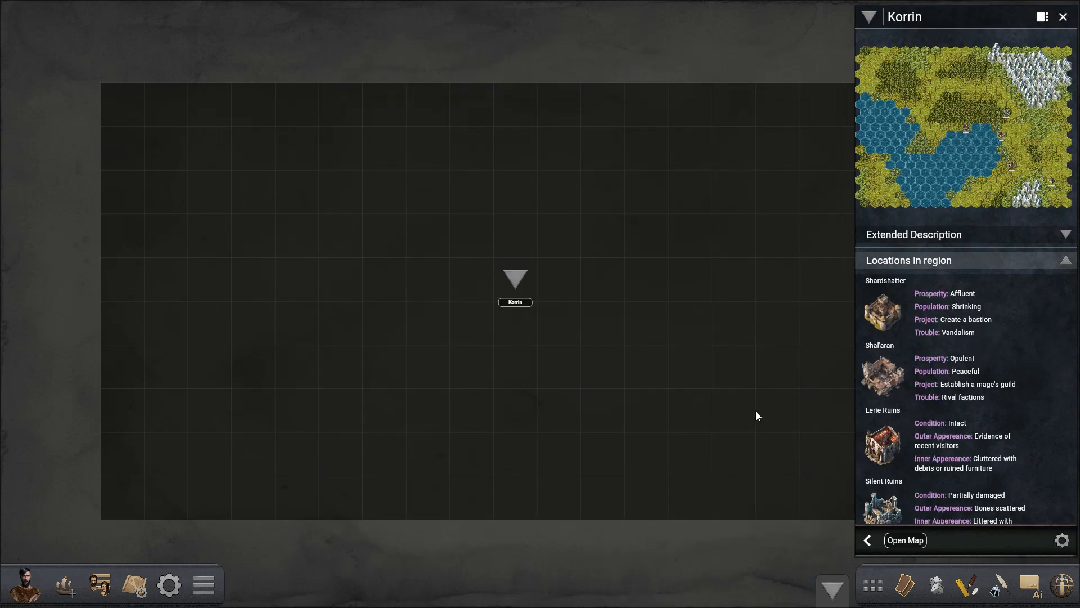
- Make Korrin the default main location of the game and return to its overview
left_click_drag(741, 350, 725, 352)
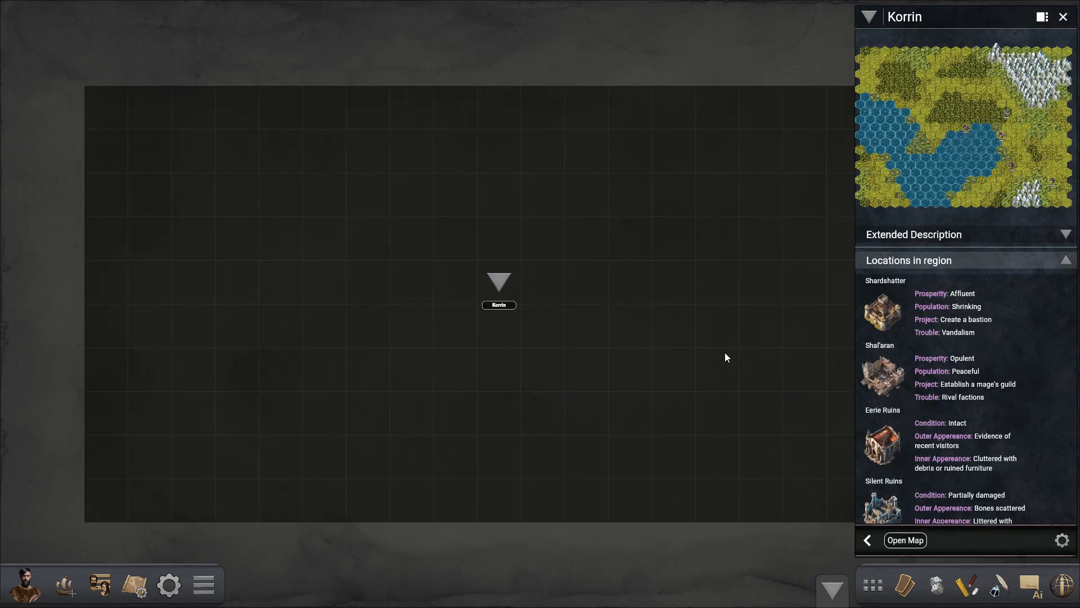
left_click(1062, 540)
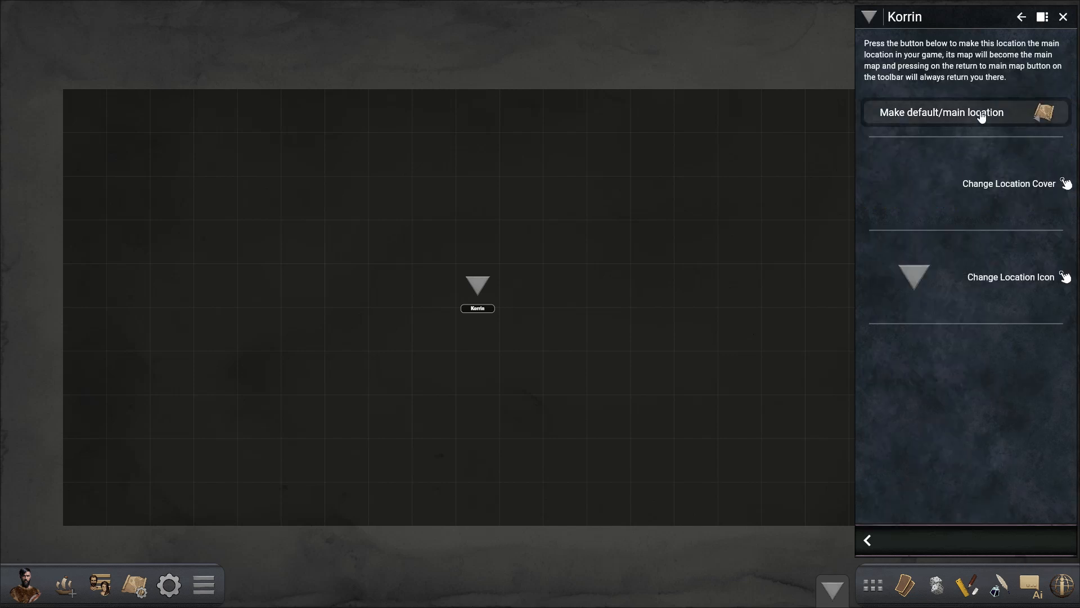
left_click(965, 121)
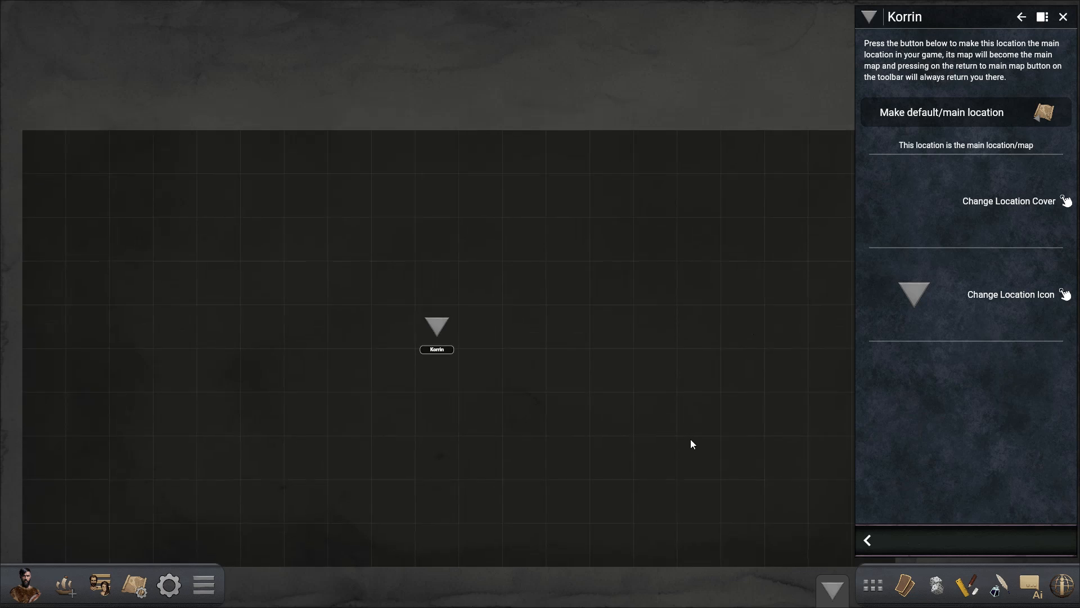
left_click(867, 540)
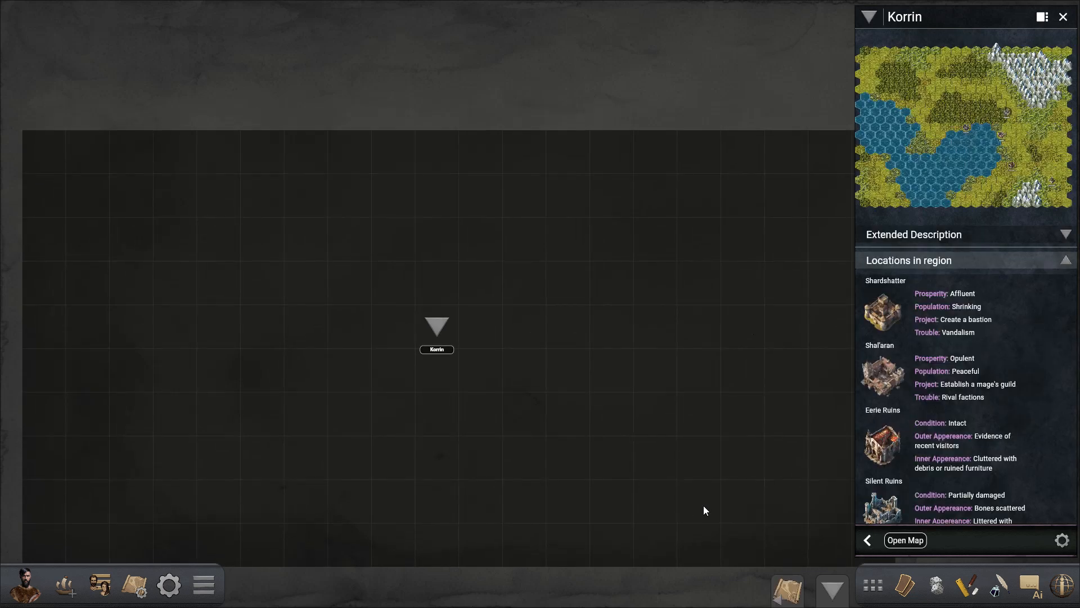
- Go to the main map and look over the Korrin region and its locations
left_click(787, 592)
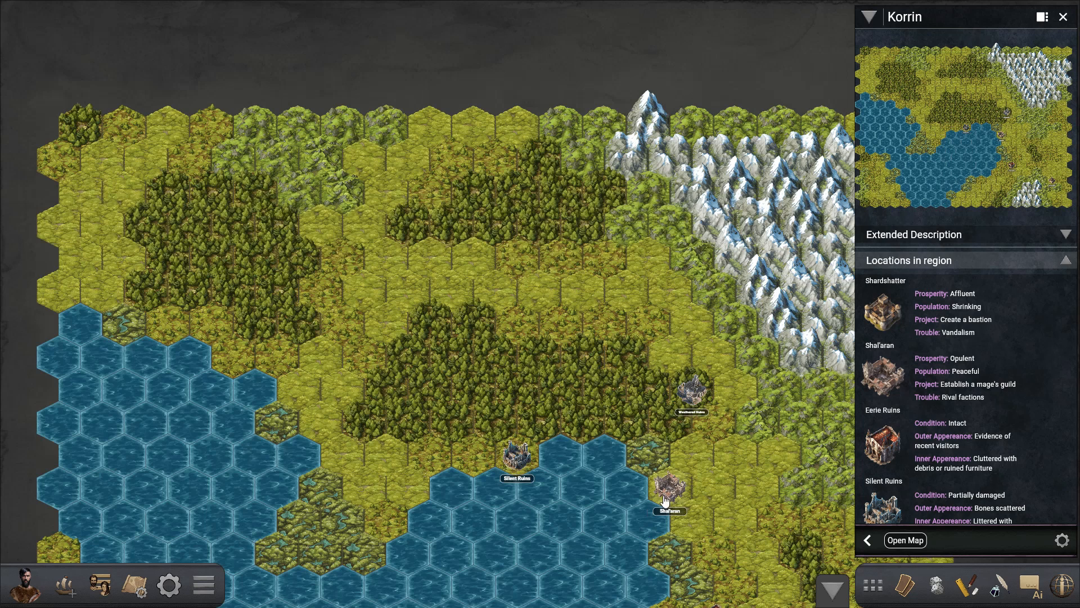
left_click_drag(690, 497, 579, 364)
scroll(578, 364, "down", 3)
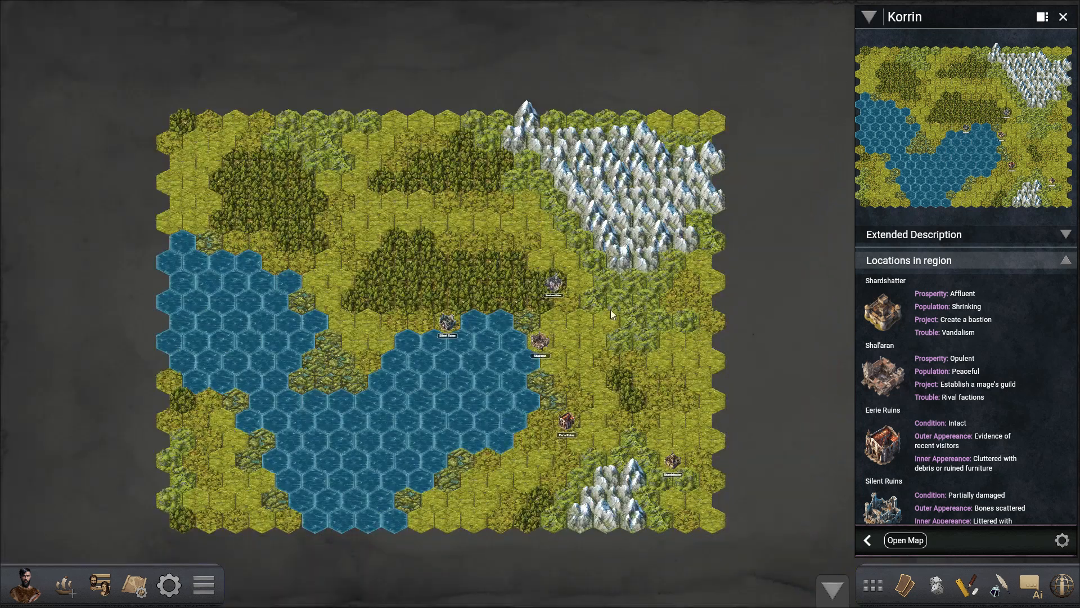
scroll(501, 399, "up", 4)
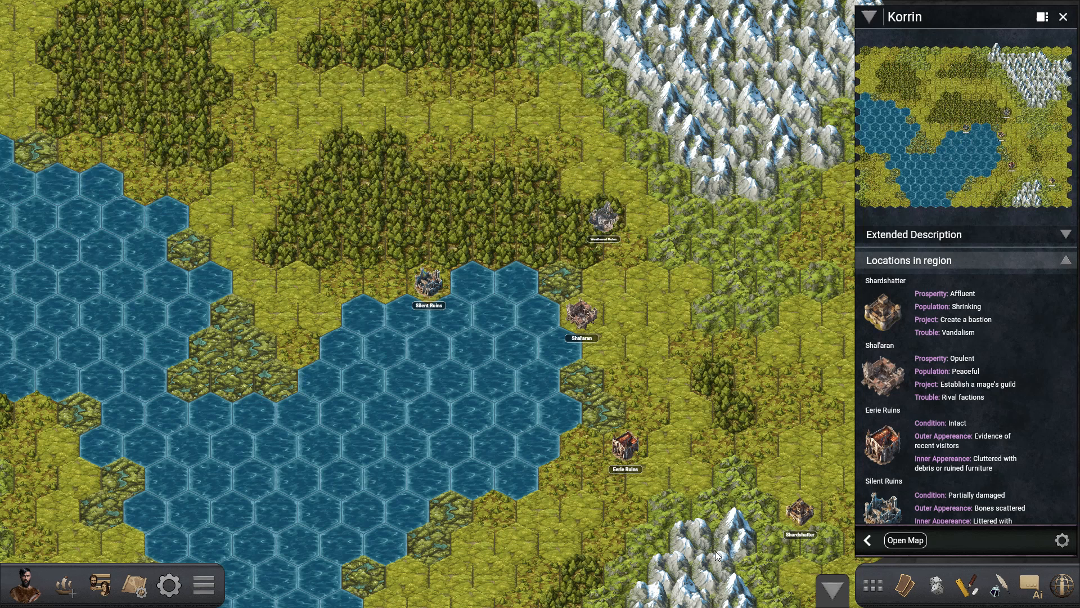
left_click_drag(459, 371, 440, 328)
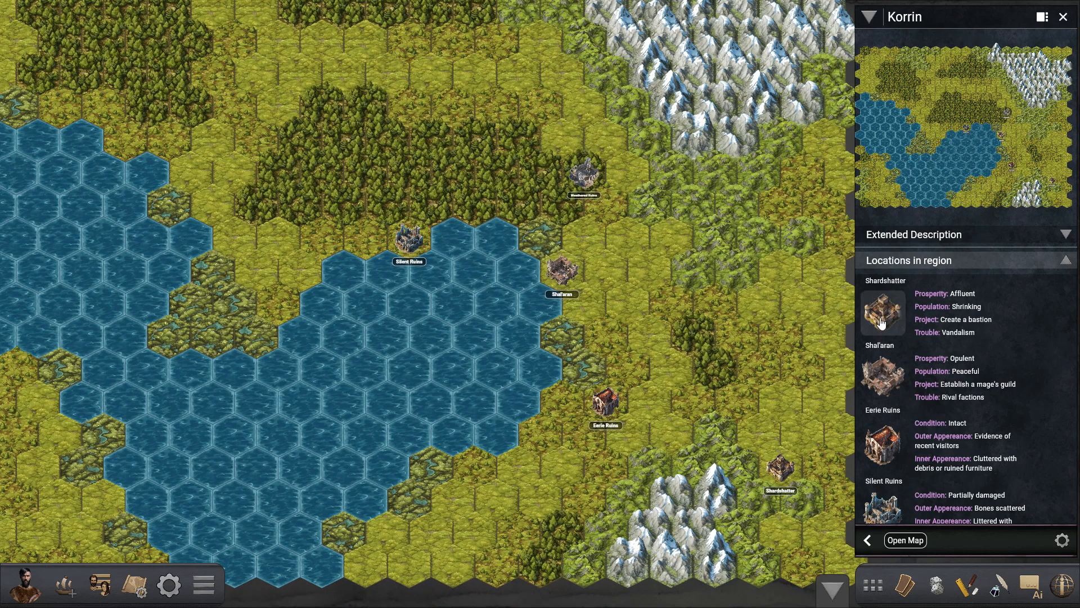
- Open the Shardshatter settlement, examine its details and notable characters, and open its leader's profile
left_click_drag(751, 393, 724, 374)
left_click(759, 452)
scroll(950, 488, "down", 5)
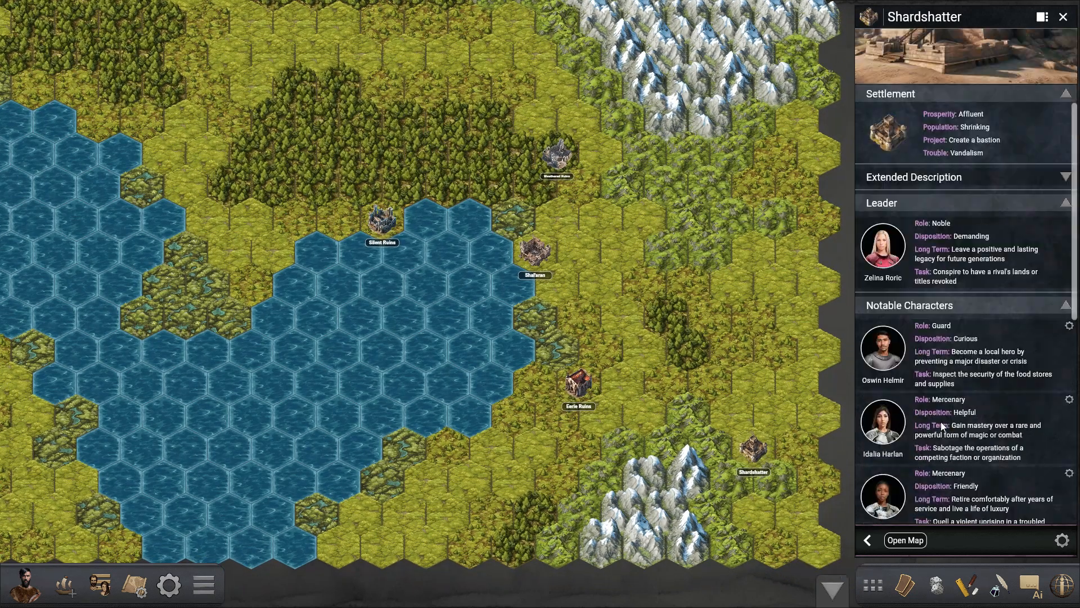
scroll(949, 487, "up", 5)
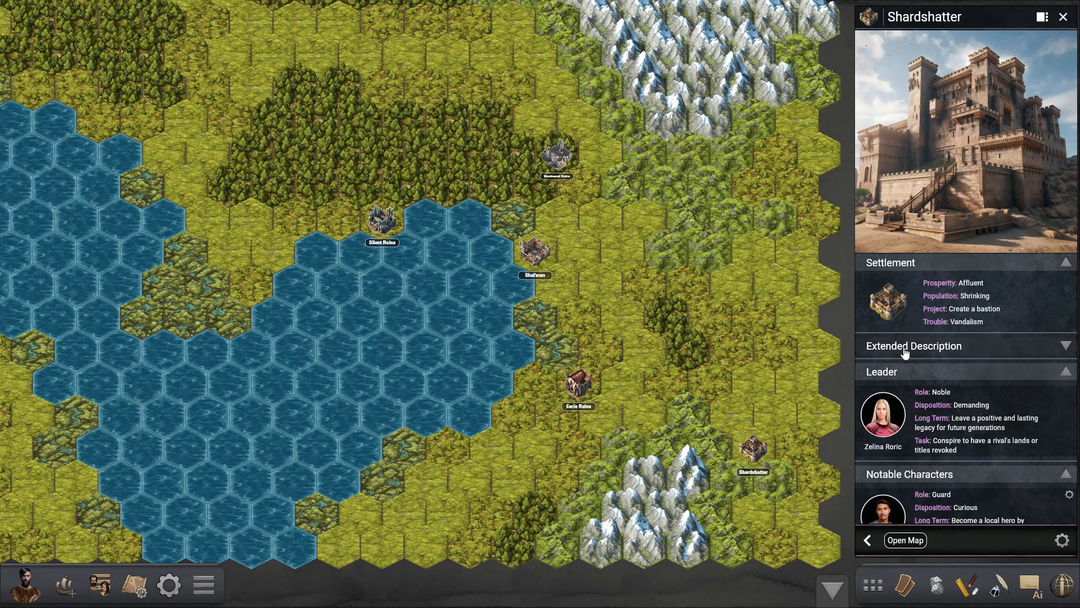
scroll(959, 450, "down", 2)
scroll(946, 383, "down", 1)
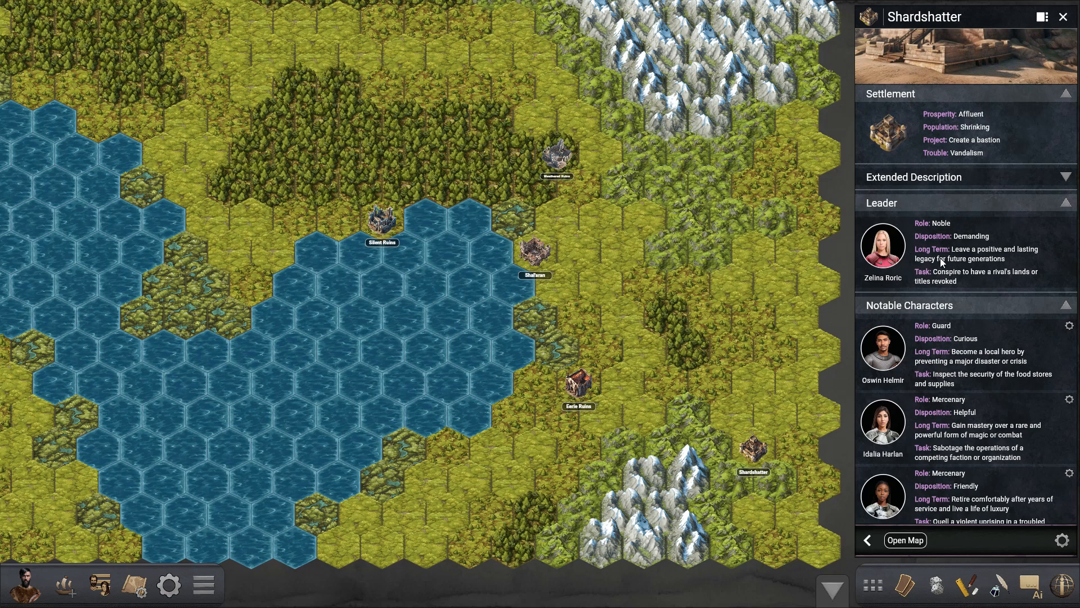
left_click(901, 255)
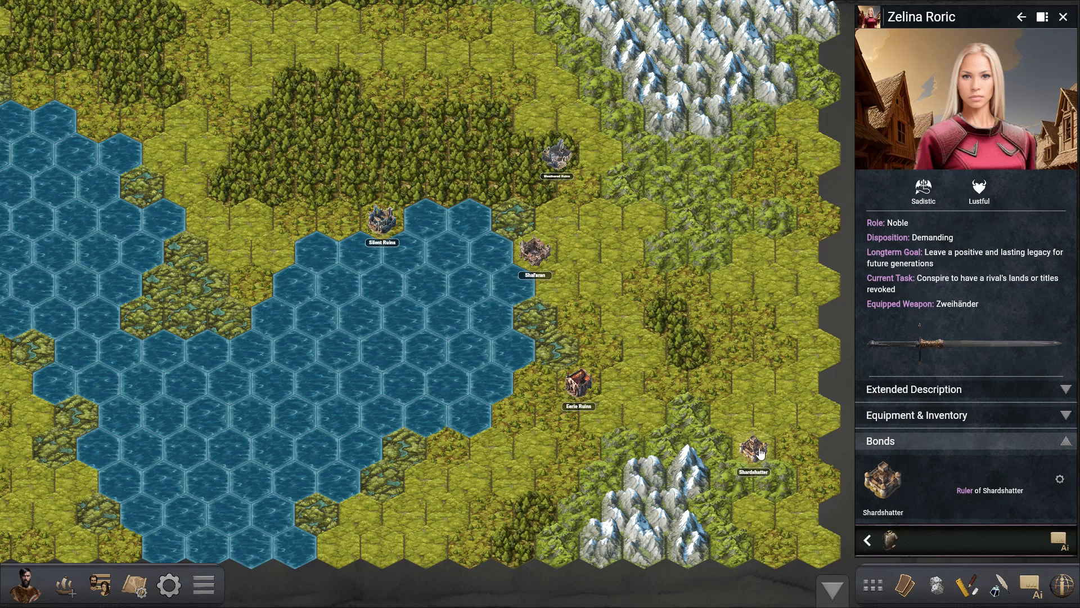
- Move the Shardshatter settlement to the lake's southeastern shore and Shal'aran to its northwestern shore
left_click_drag(756, 450, 491, 450)
left_click_drag(445, 308, 475, 391)
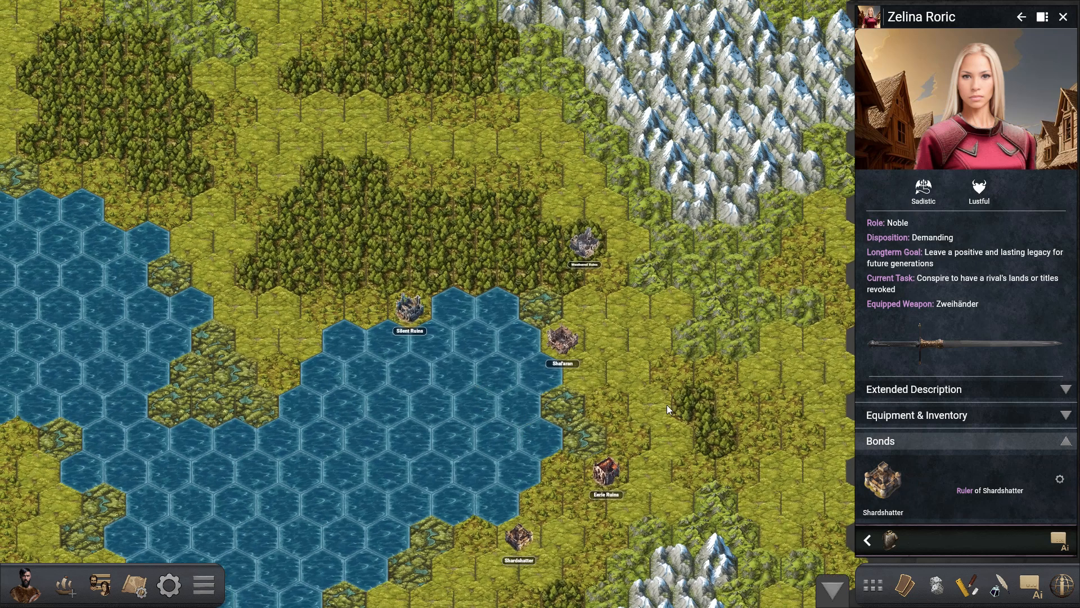
left_click_drag(668, 580, 681, 546)
left_click_drag(575, 306, 313, 307)
- Move Silent Ruins north of the central forest, Eerie Ruins to the lake's northeastern shore, and the remaining ruins farther east beside the highlands
left_click_drag(423, 275, 423, 144)
left_click_drag(622, 436, 576, 307)
left_click_drag(603, 222, 685, 274)
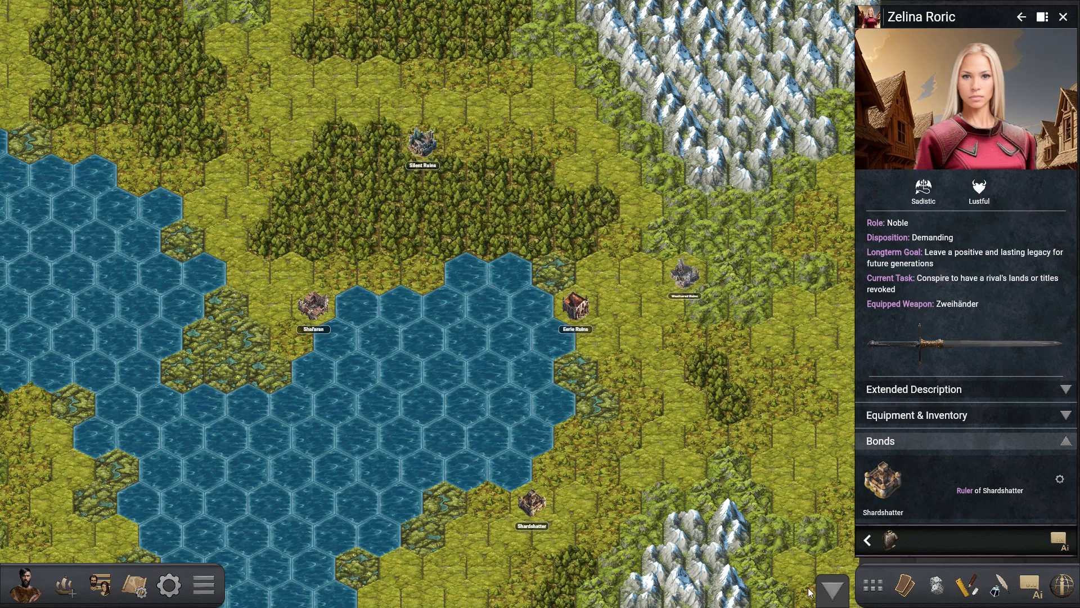
- Close the leader's profile, start a new character from the map and examine the available culture options
left_click(890, 541)
left_click(875, 544)
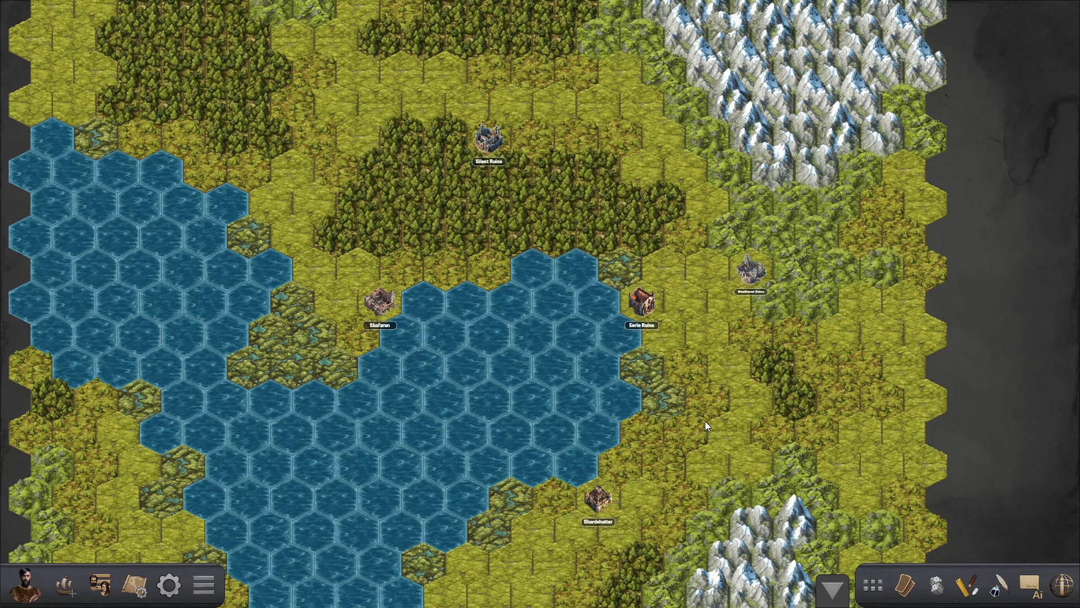
right_click(728, 369)
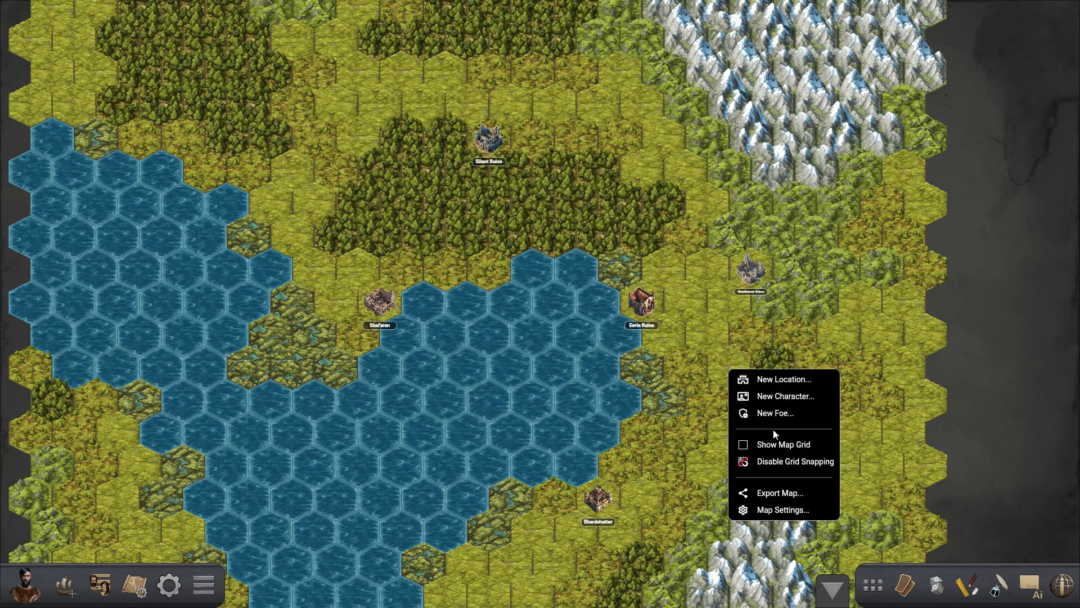
left_click(786, 396)
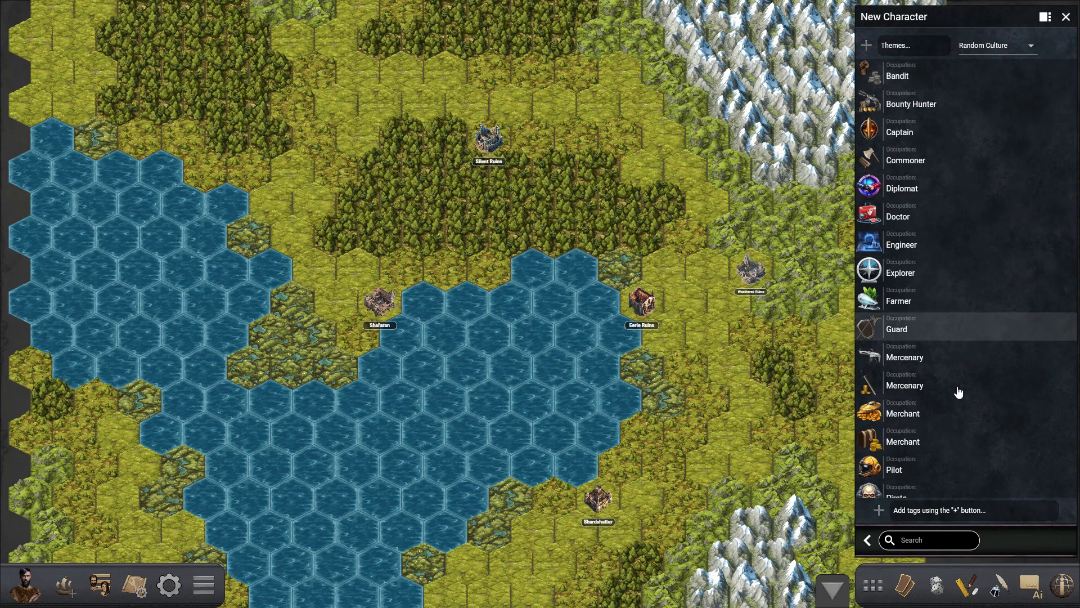
left_click(993, 49)
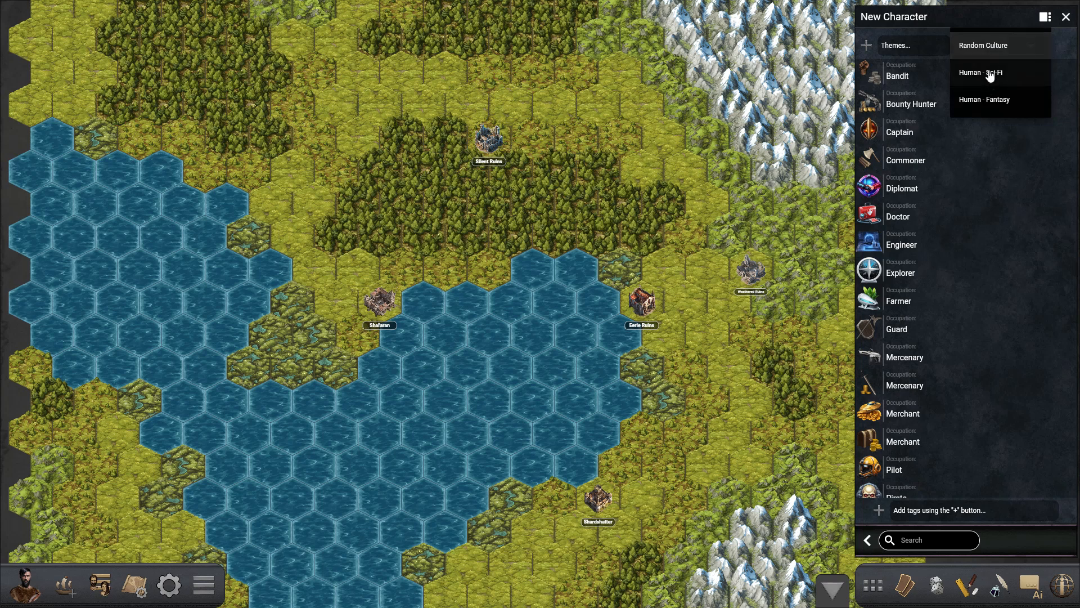
left_click(991, 45)
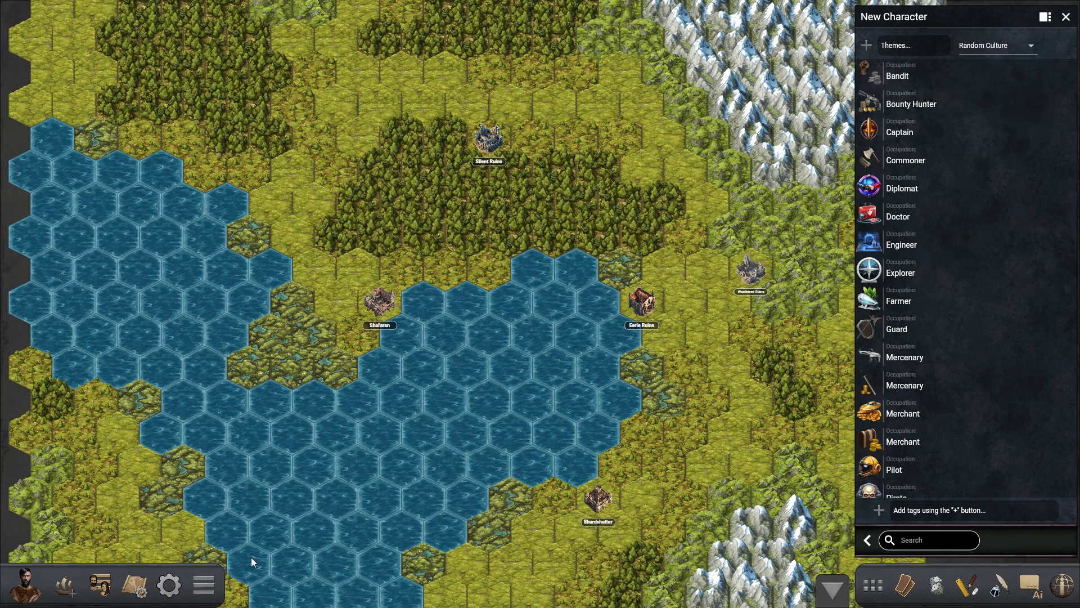
- Deactivate the Augur - Sci-Fi module for this game and apply the change
left_click(169, 585)
left_click(107, 162)
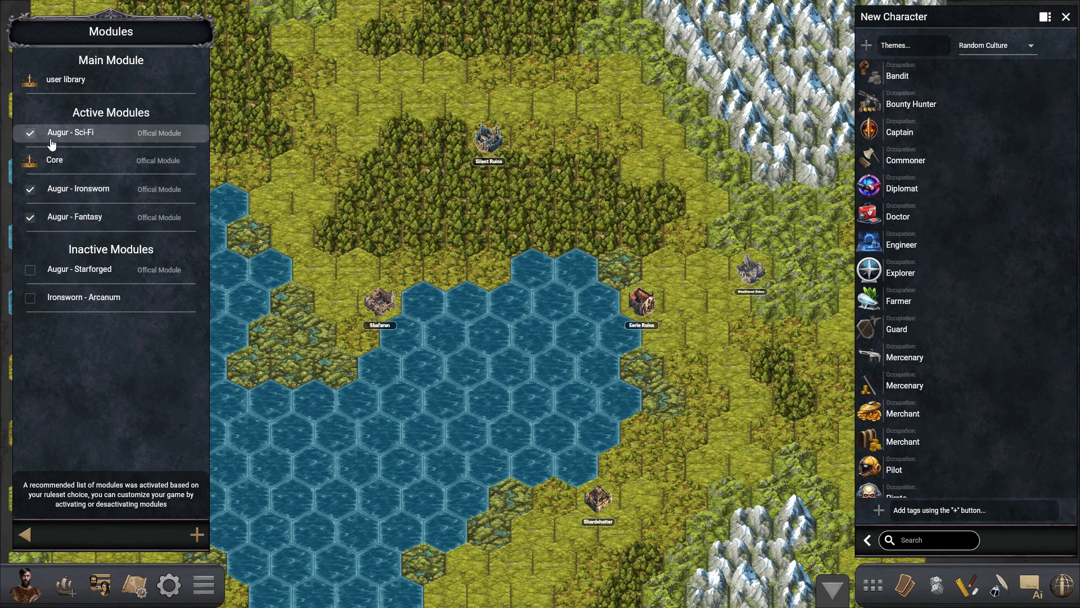
left_click(30, 133)
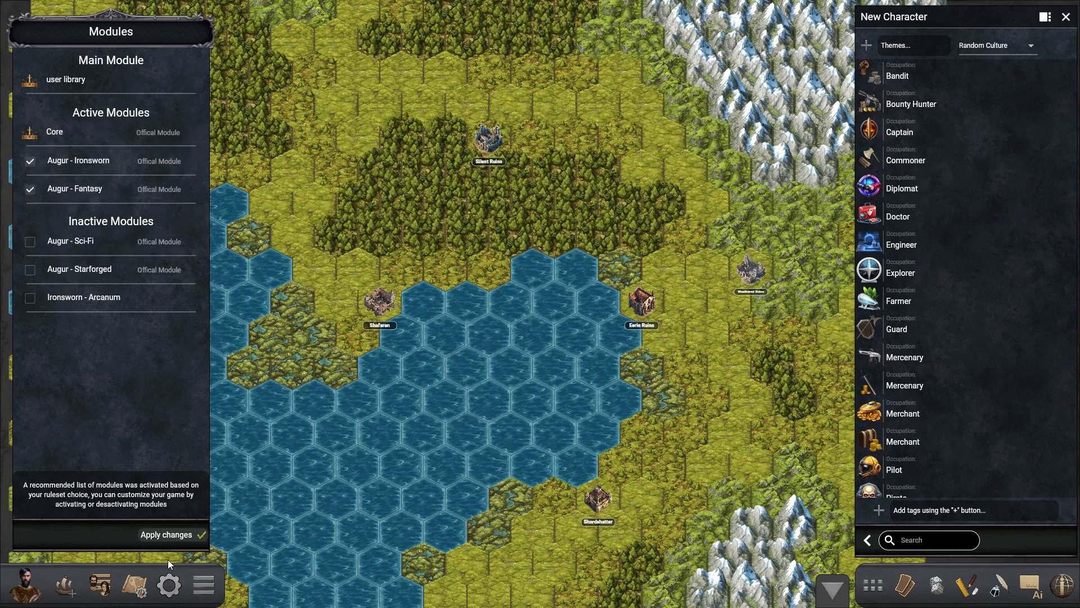
left_click(169, 535)
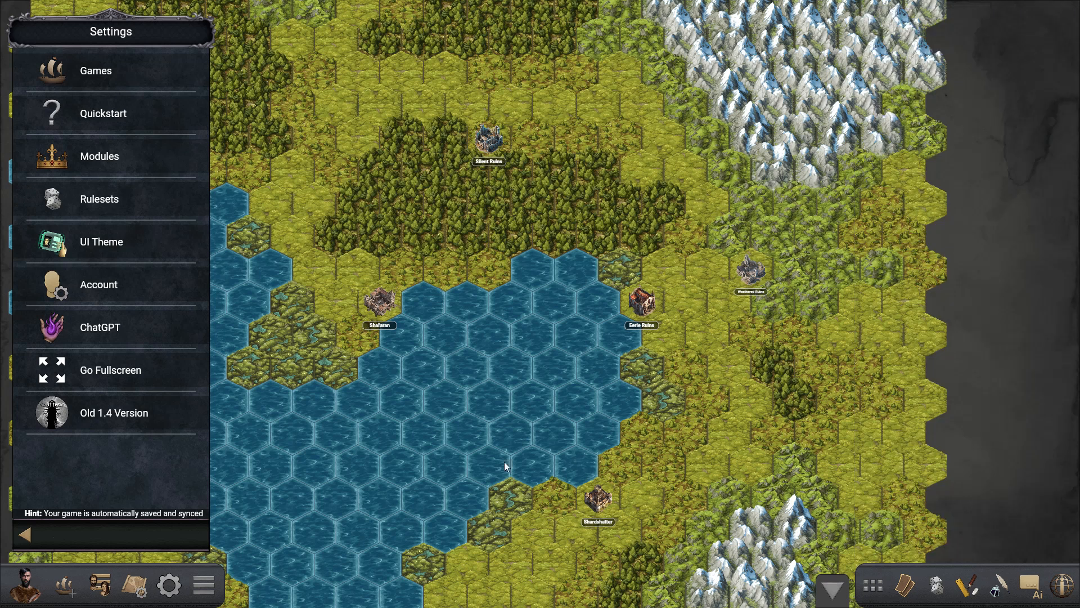
right_click(705, 328)
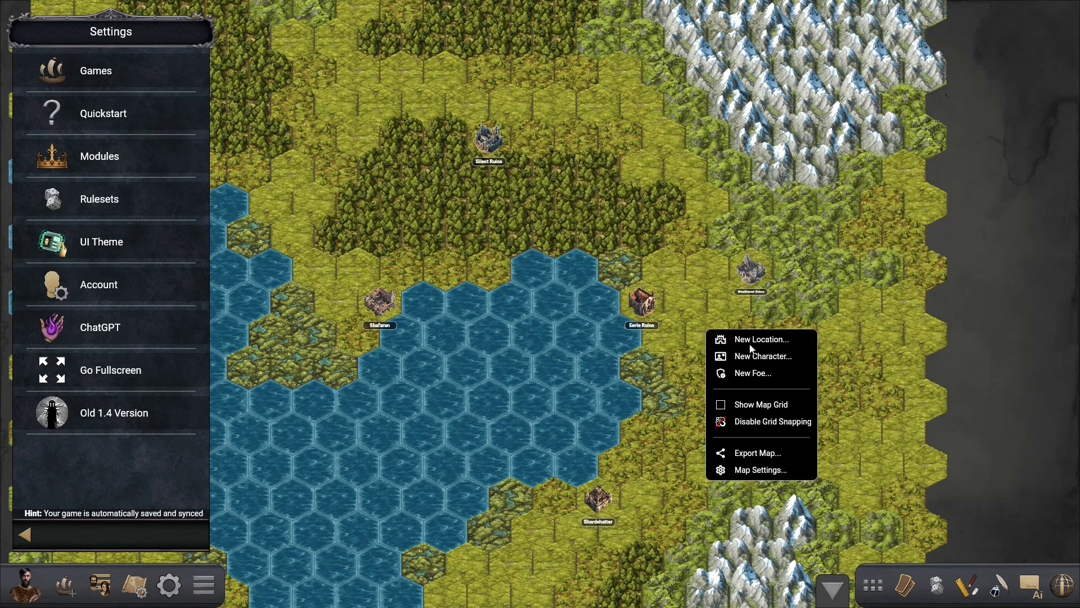
left_click(731, 341)
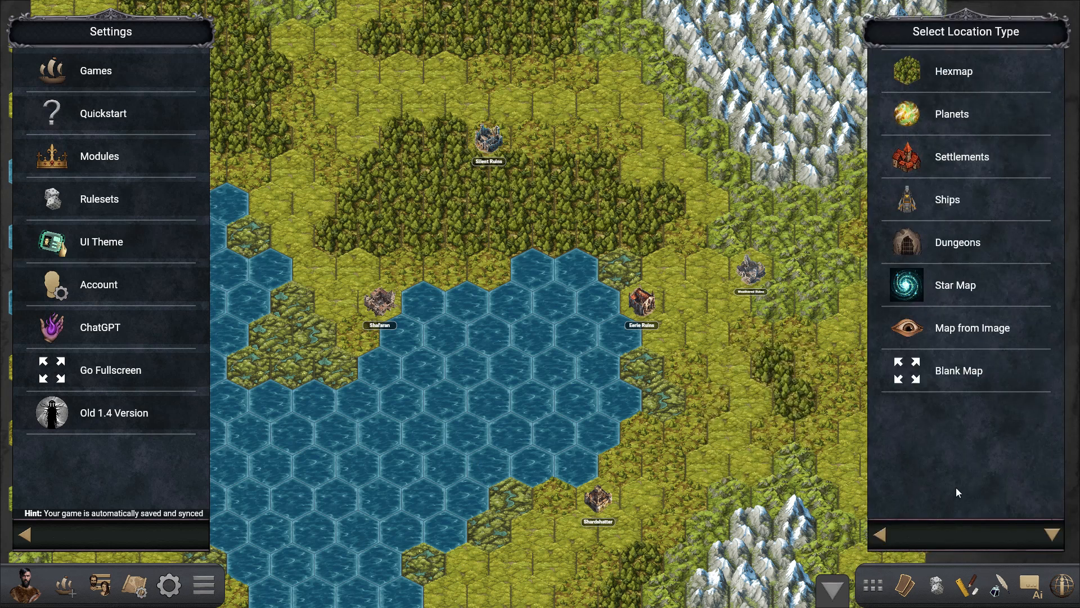
left_click(876, 535)
- Start a new character on the map between Eerie Ruins and Weathered Ruins and set its culture to Human - Fantasy
right_click(724, 293)
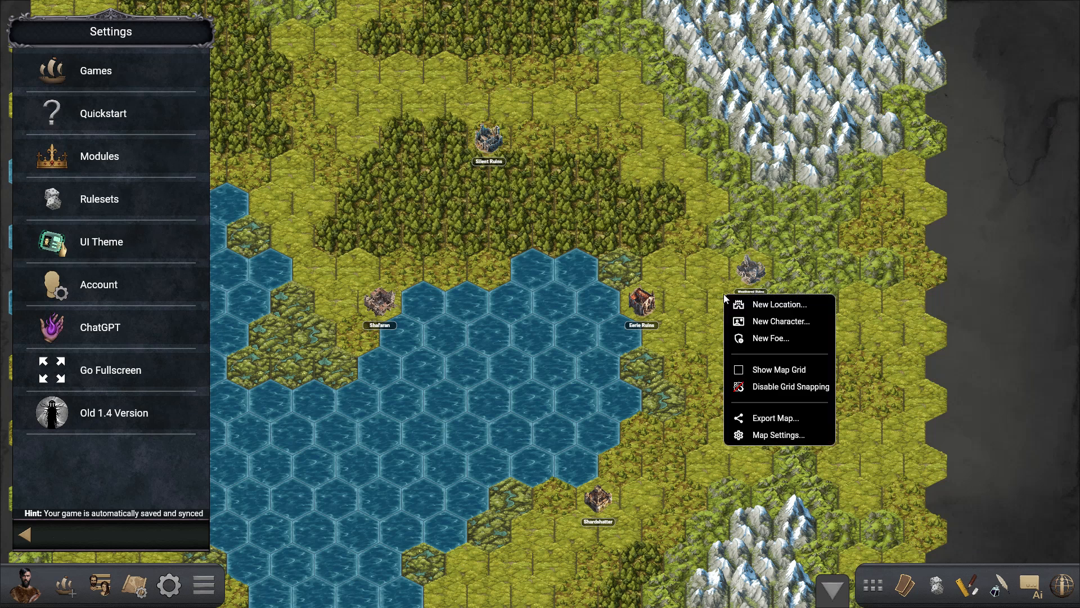
left_click(761, 325)
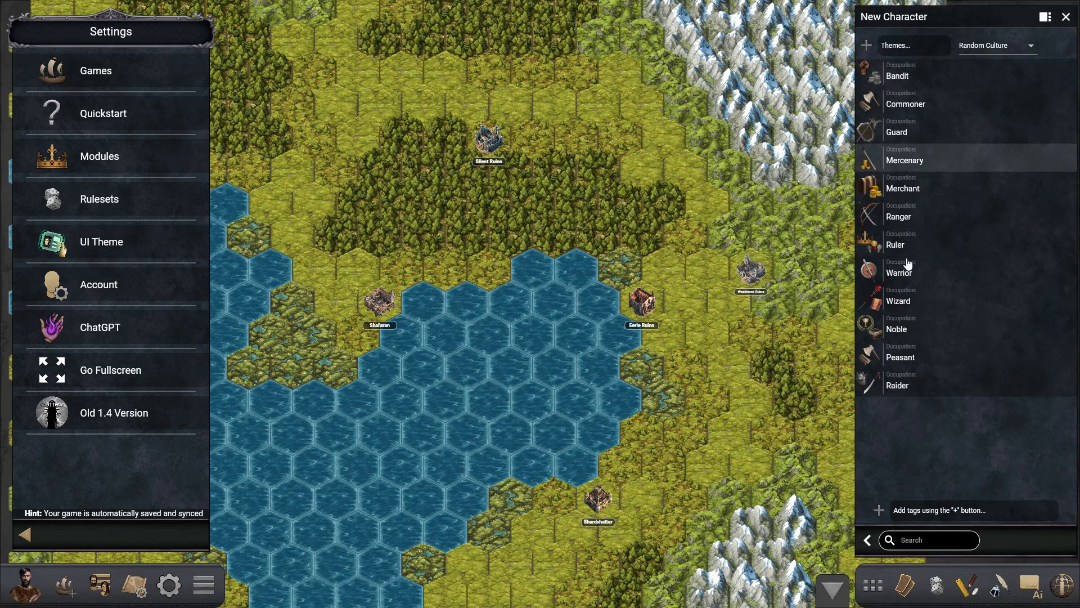
left_click(1005, 49)
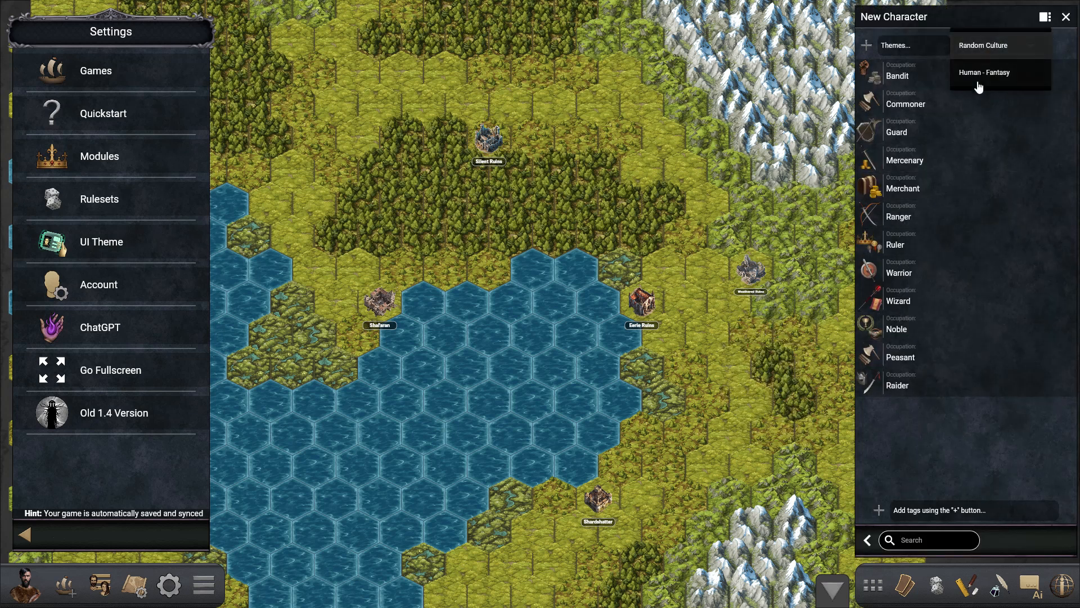
left_click(995, 77)
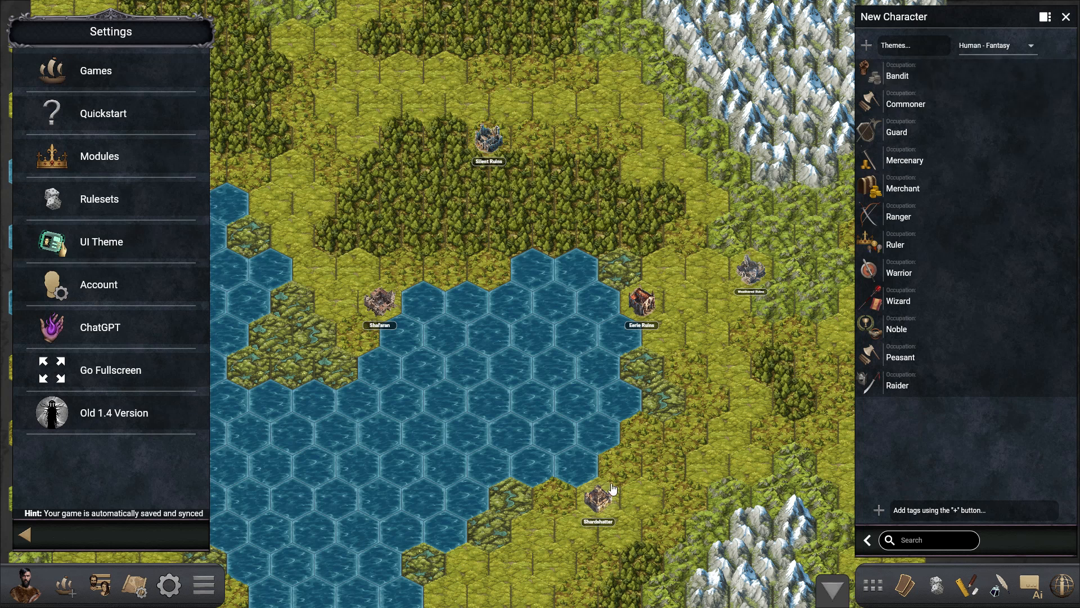
- Generate a character with the Merchant occupation, reroll it several times and accept the blonde merchant in red
left_click_drag(671, 427, 695, 416)
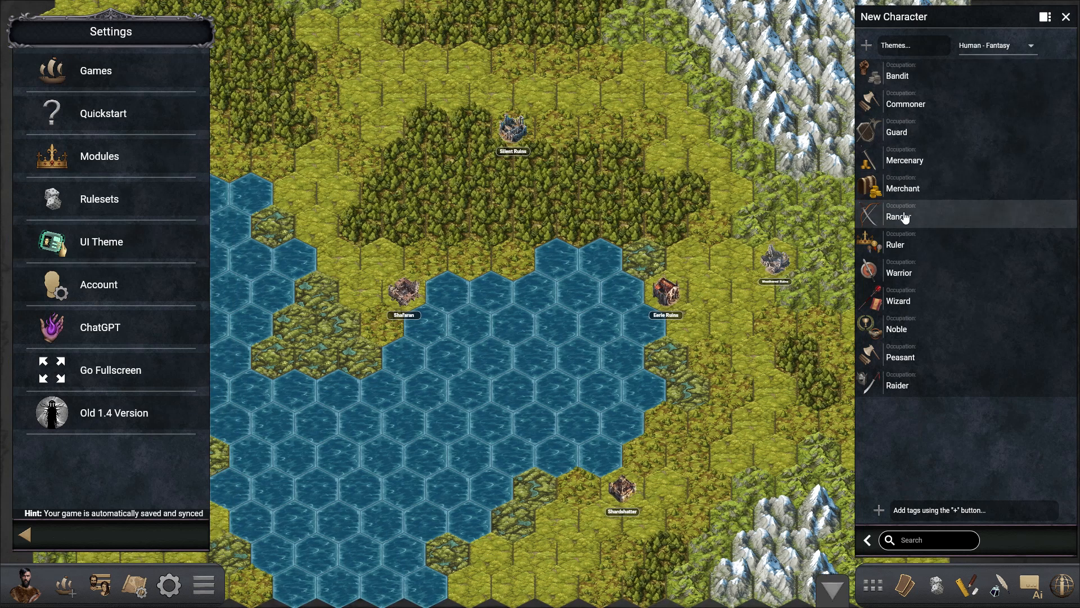
left_click(906, 192)
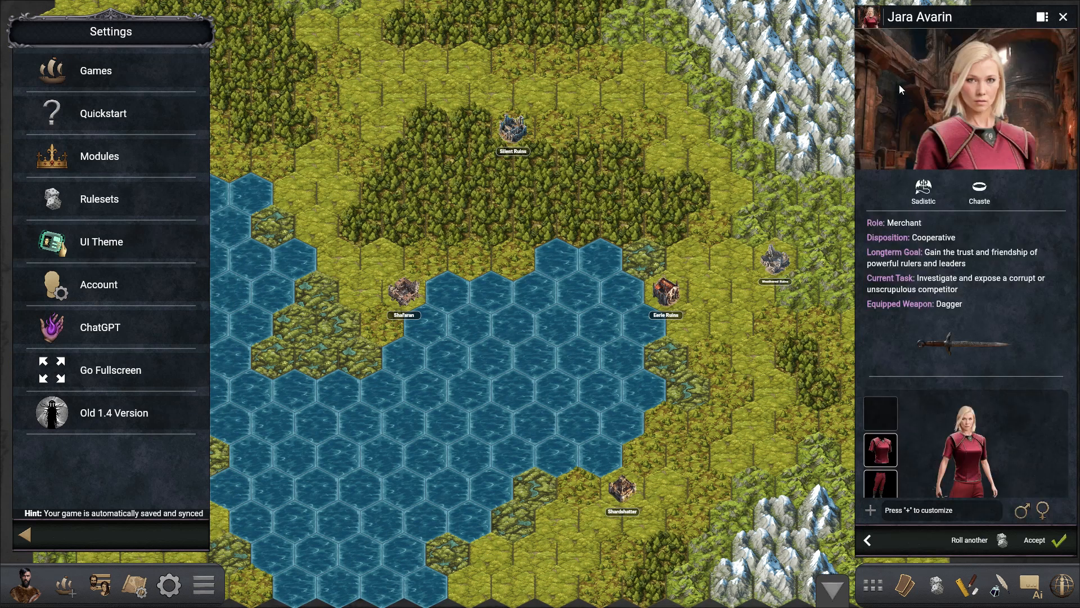
left_click(986, 545)
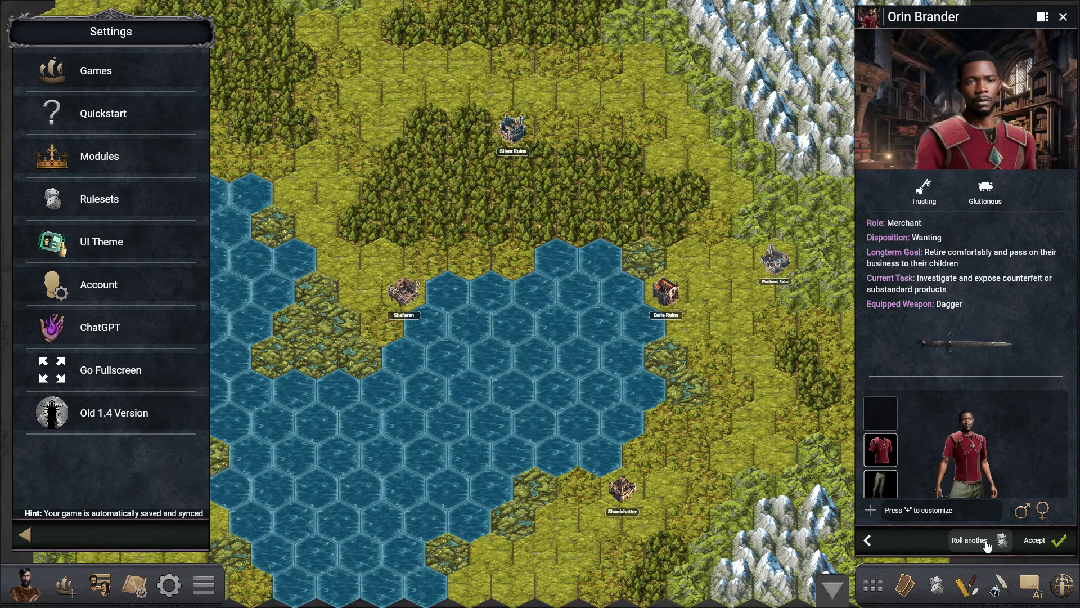
left_click(989, 545)
left_click(994, 546)
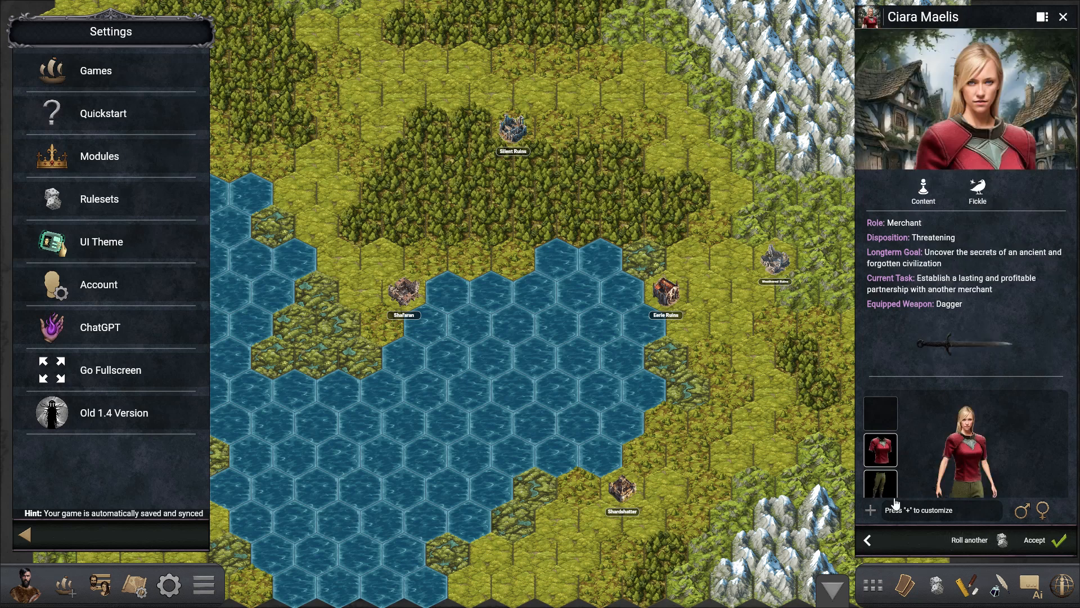
left_click(1036, 540)
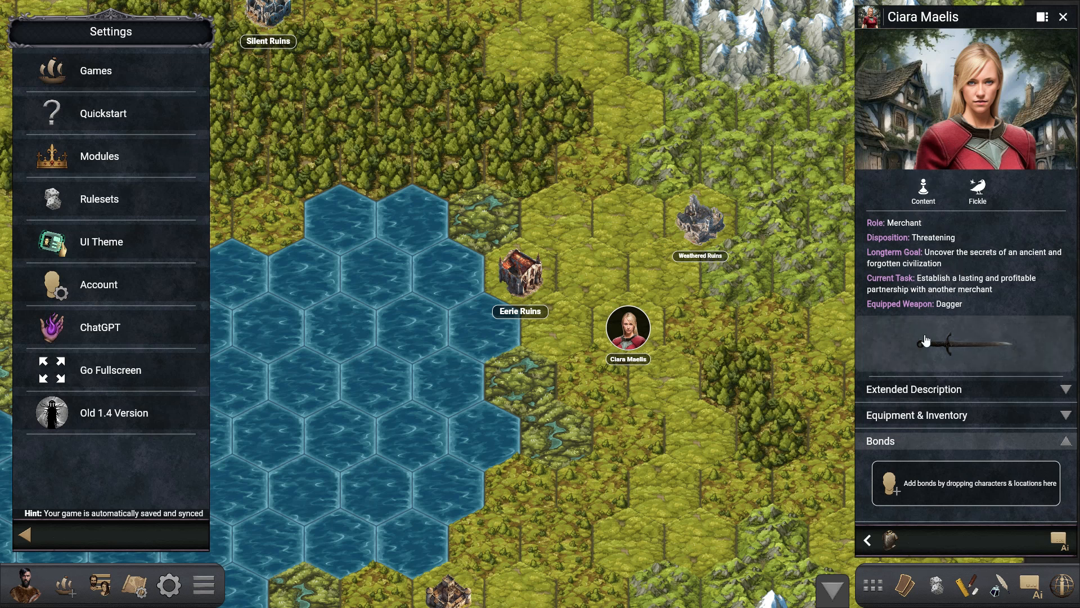
- Customize the merchant's equipment by dressing the torso in a brown Leather Armor variant
left_click(892, 542)
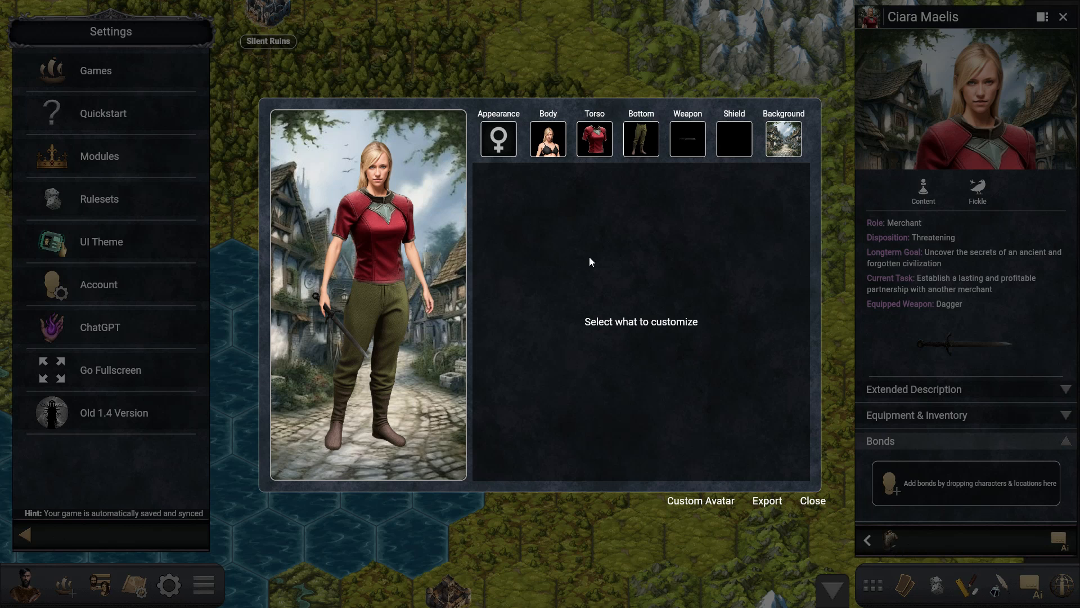
left_click(595, 154)
scroll(655, 349, "down", 2)
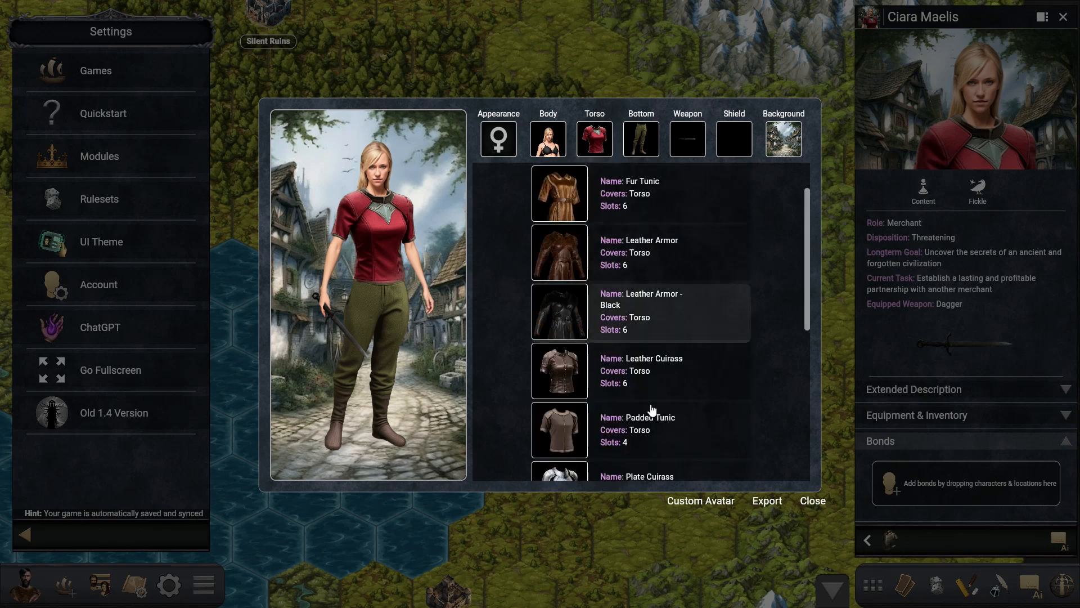
scroll(619, 360, "up", 1)
left_click(577, 315)
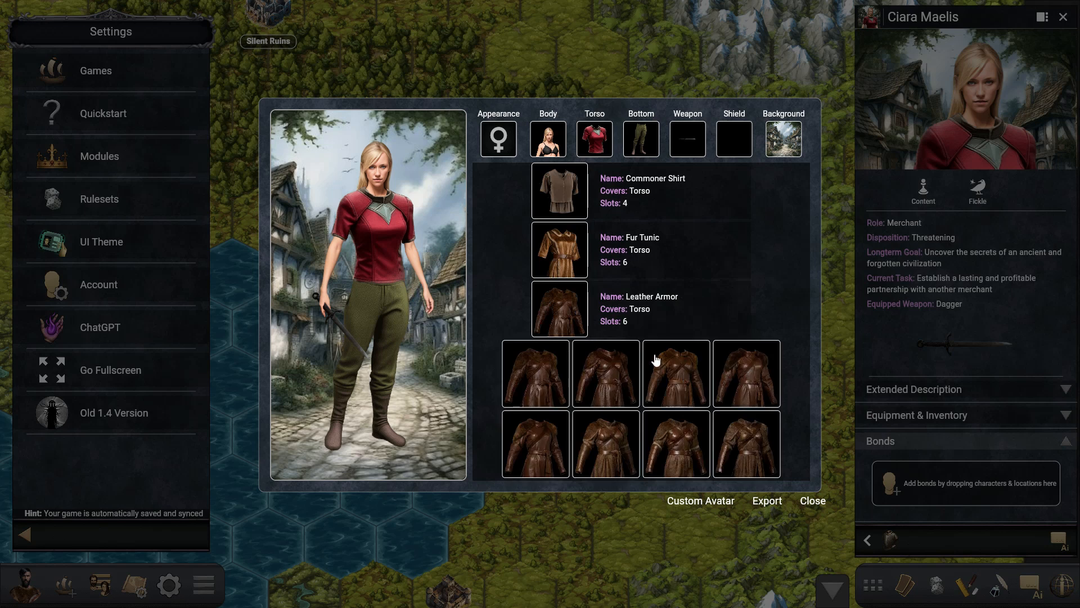
scroll(656, 360, "down", 1)
left_click(615, 391)
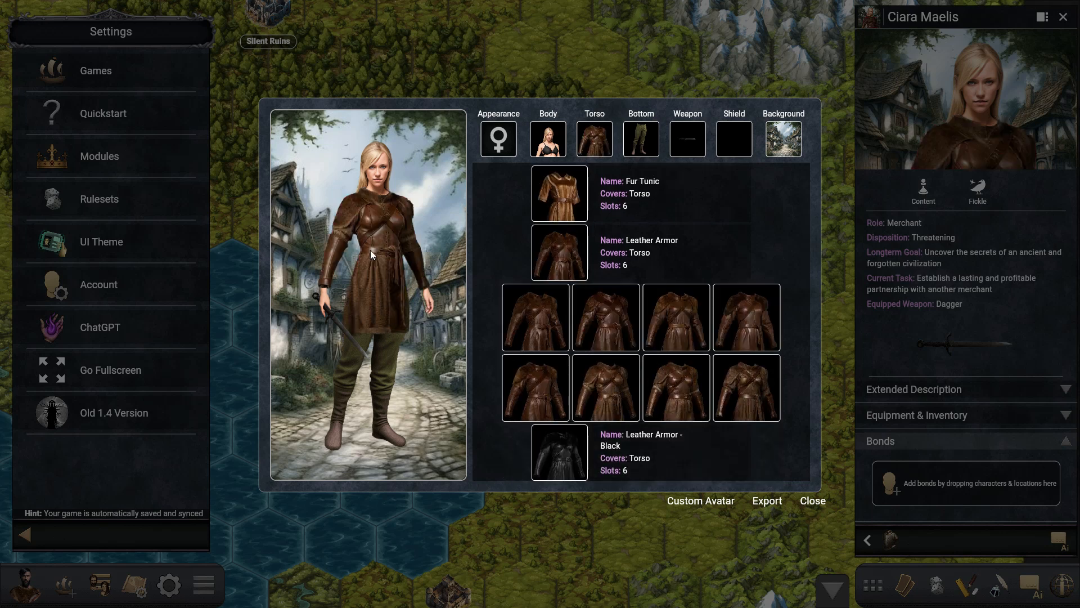
- Equip the merchant with the first Axe variant as weapon and finish the customization
left_click(688, 141)
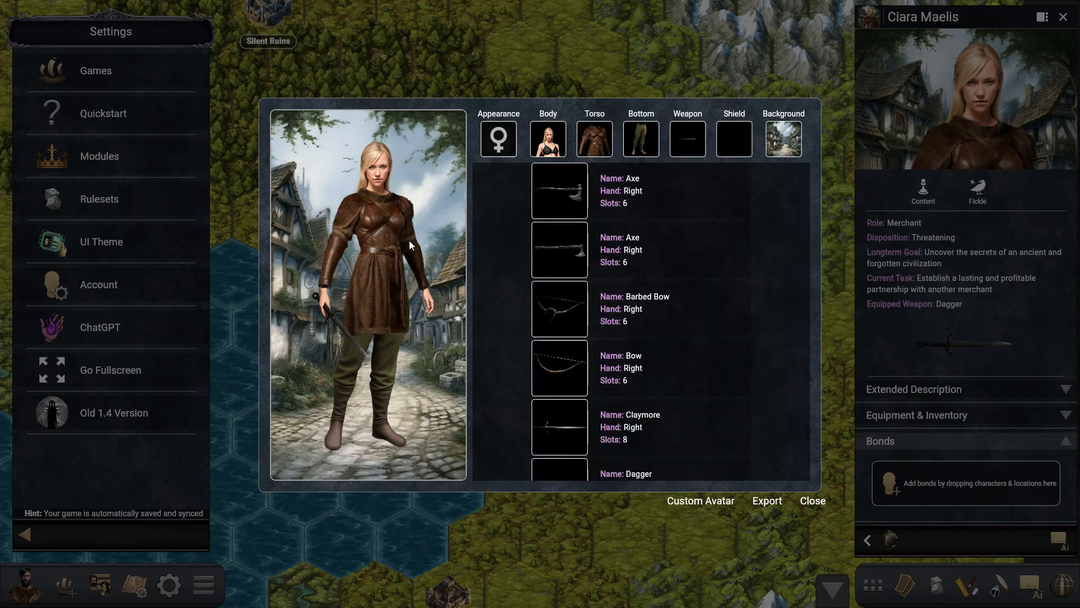
left_click(579, 203)
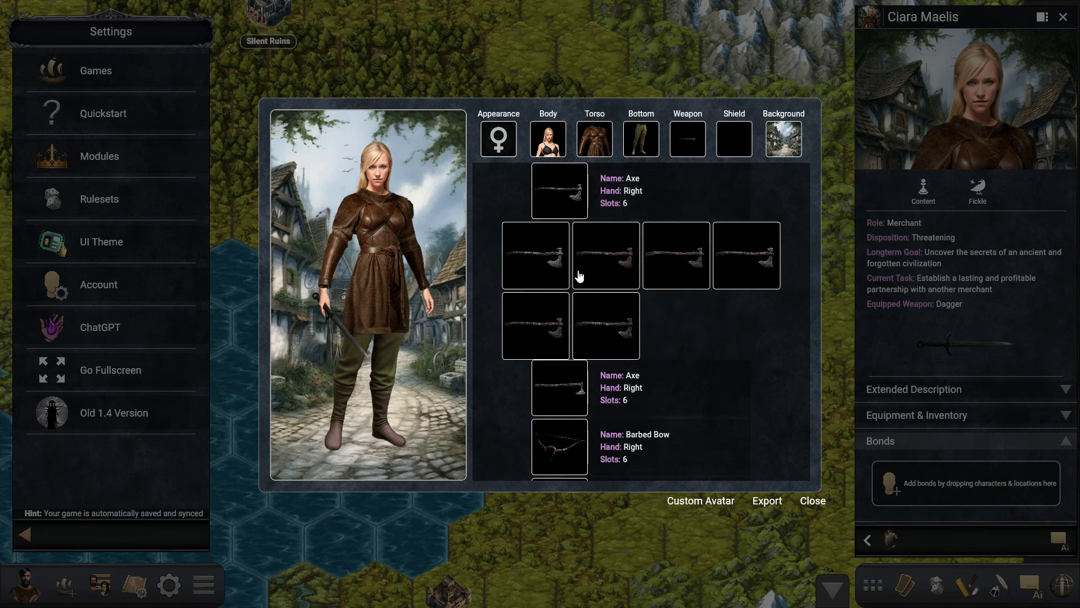
left_click(552, 261)
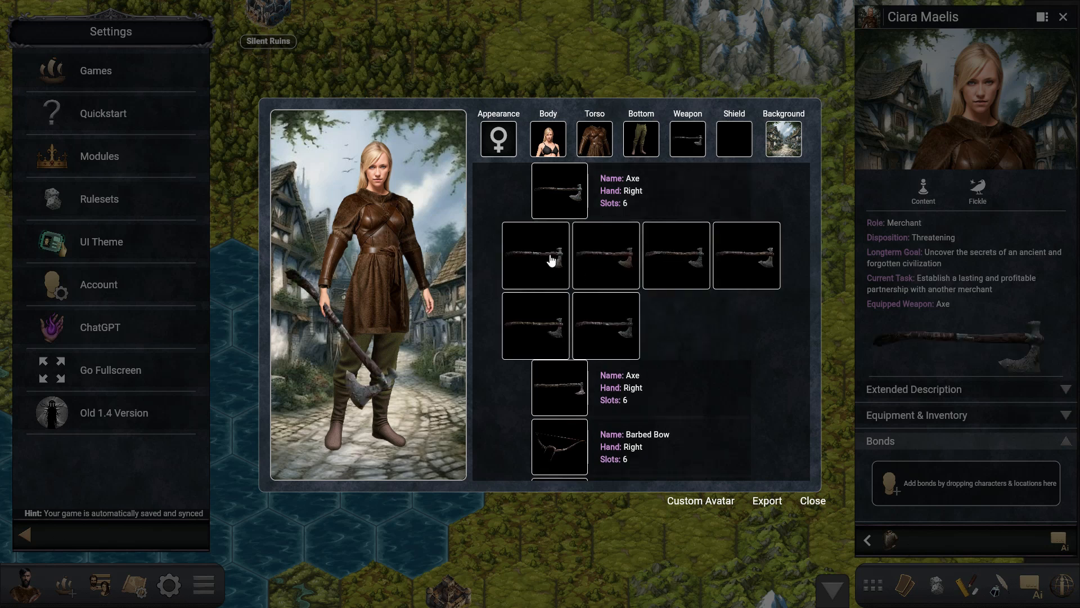
left_click(813, 502)
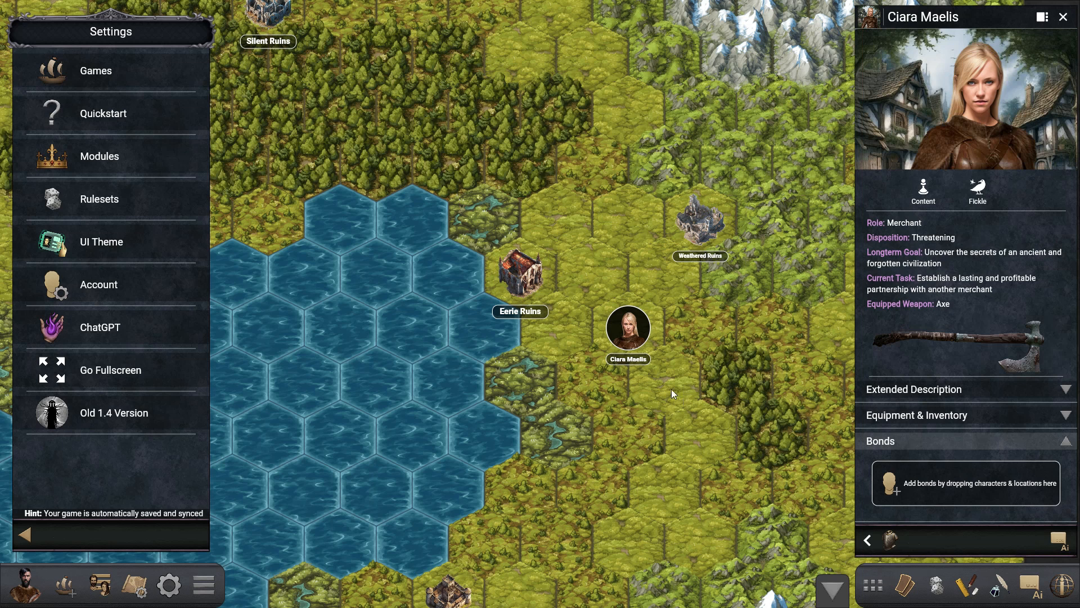
- Replace the settings with the game's content tree, expand Shal'aran and Shardshatter, and move Korrin out of Blank Map to the top level
left_click(28, 541)
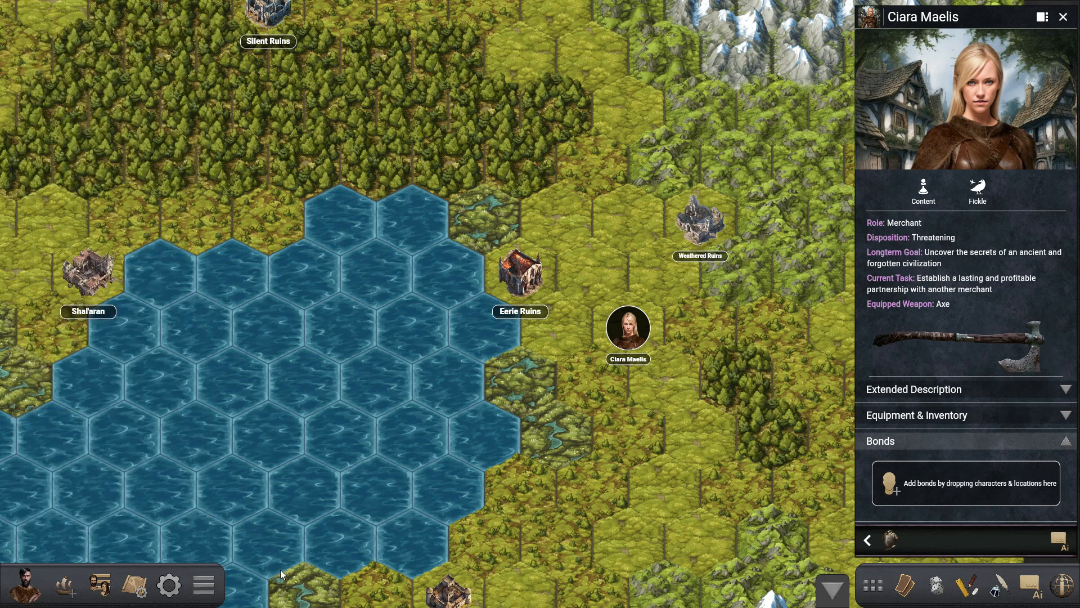
left_click_drag(498, 471, 465, 426)
left_click(204, 586)
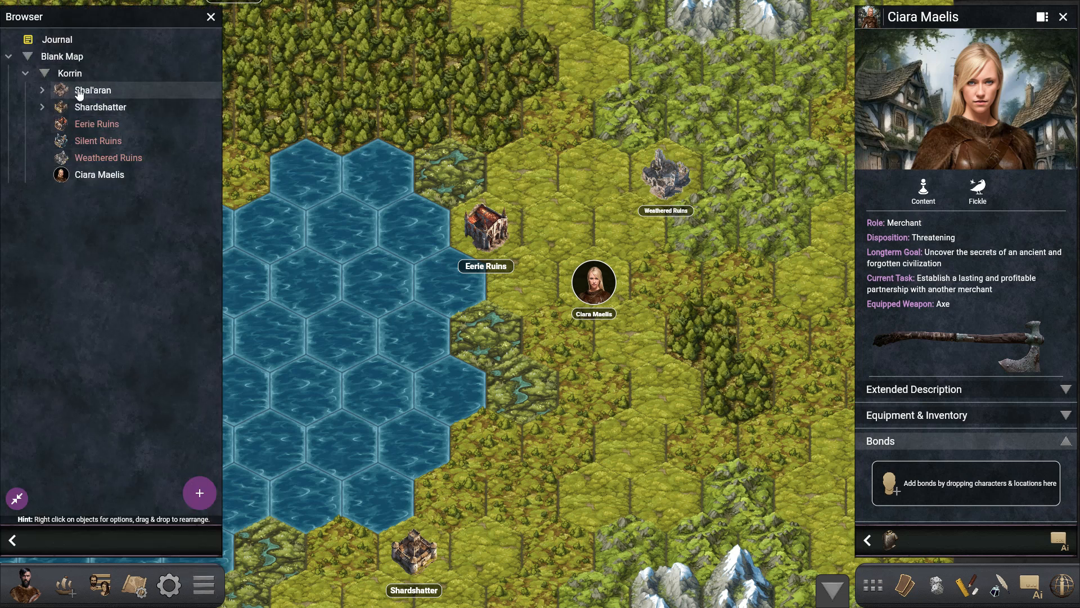
left_click(42, 107)
left_click(43, 90)
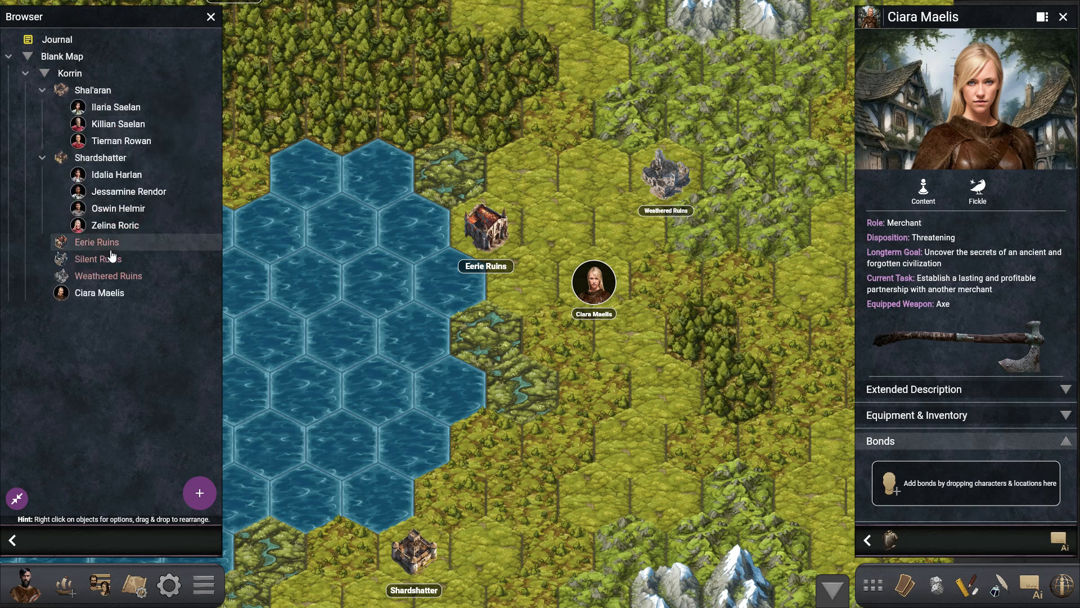
left_click_drag(69, 78, 95, 367)
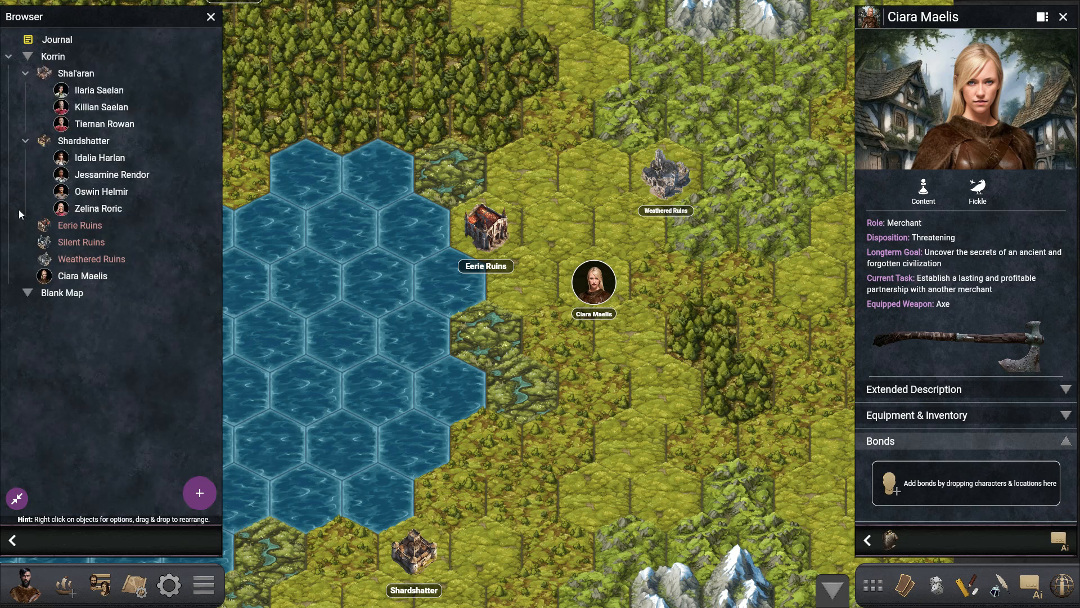
- Collapse Korrin in the content tree and delete the empty Blank Map
left_click(9, 56)
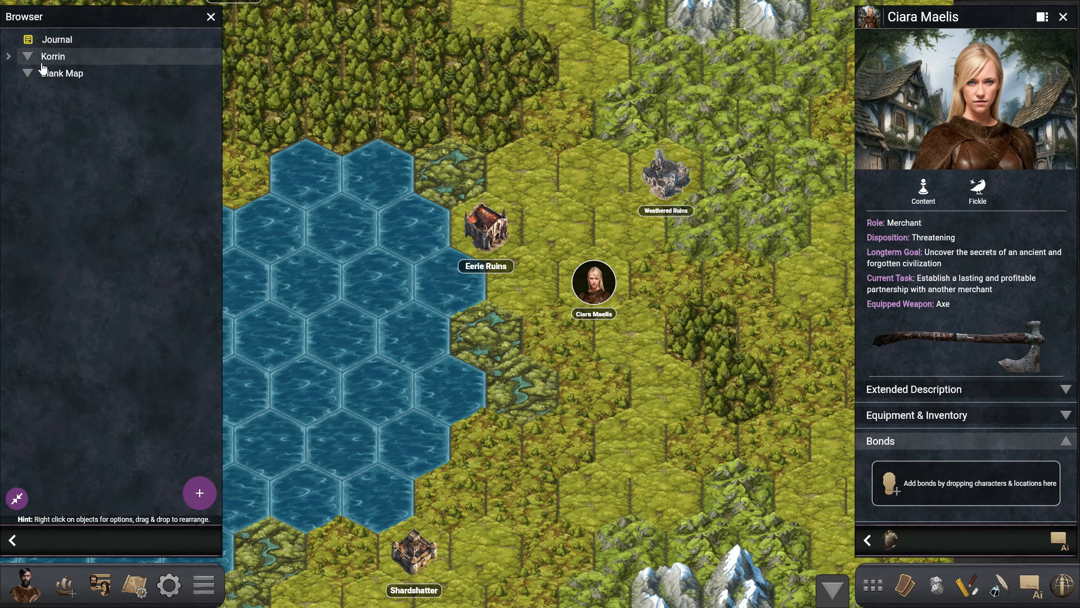
right_click(72, 79)
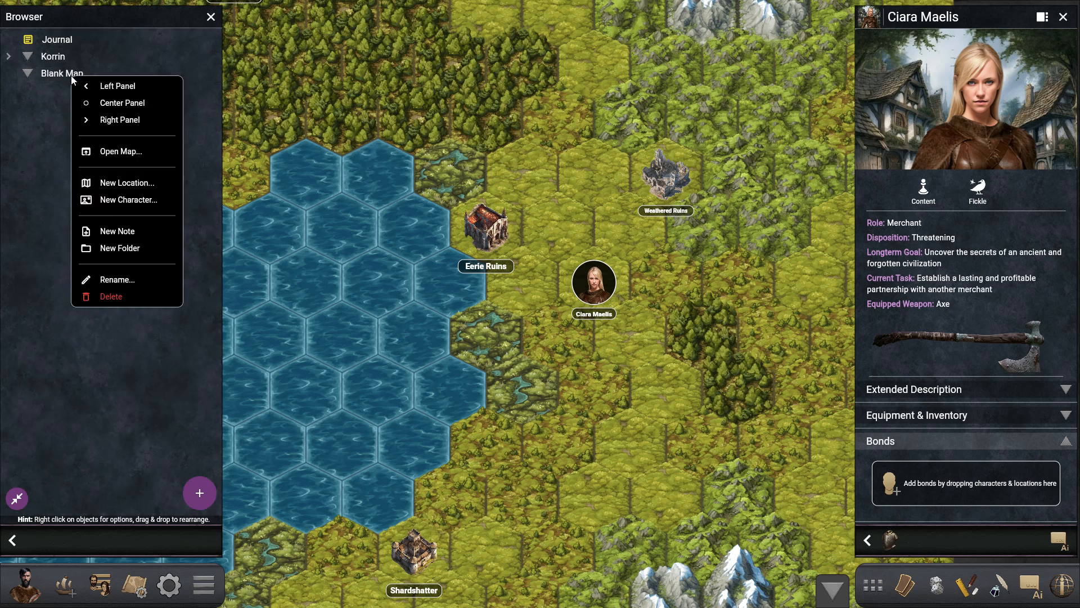
left_click(117, 299)
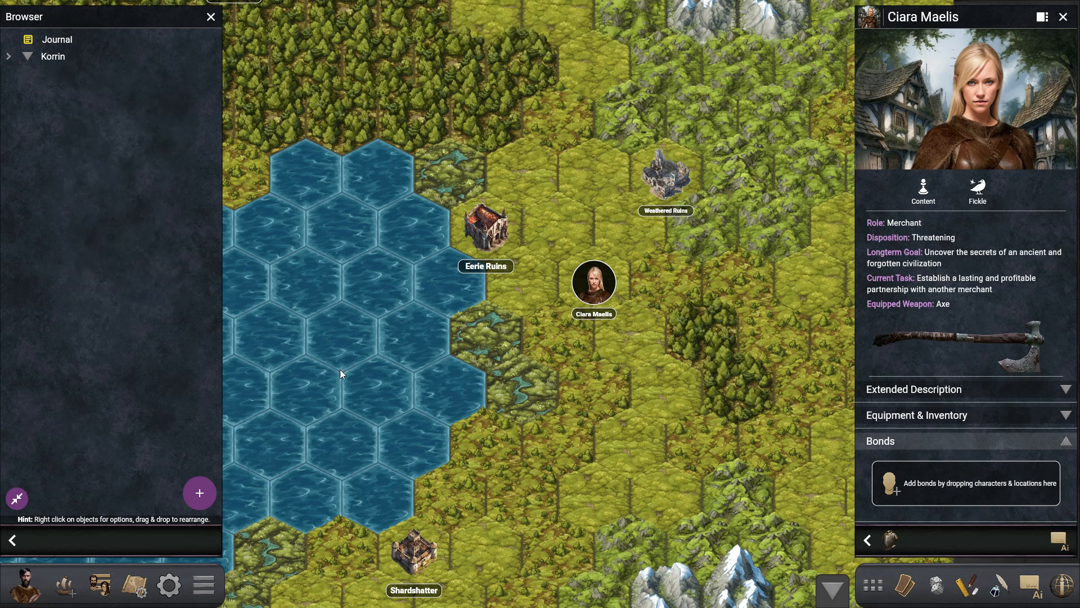
- Expand Korrin's contents in the tree again and close the merchant's profile
left_click(8, 56)
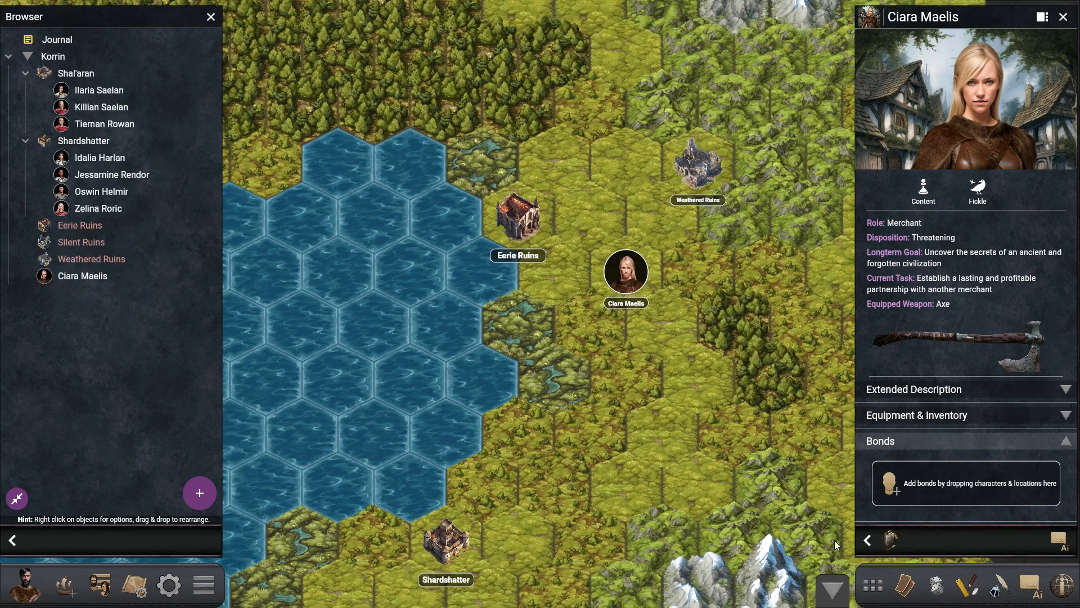
left_click(866, 542)
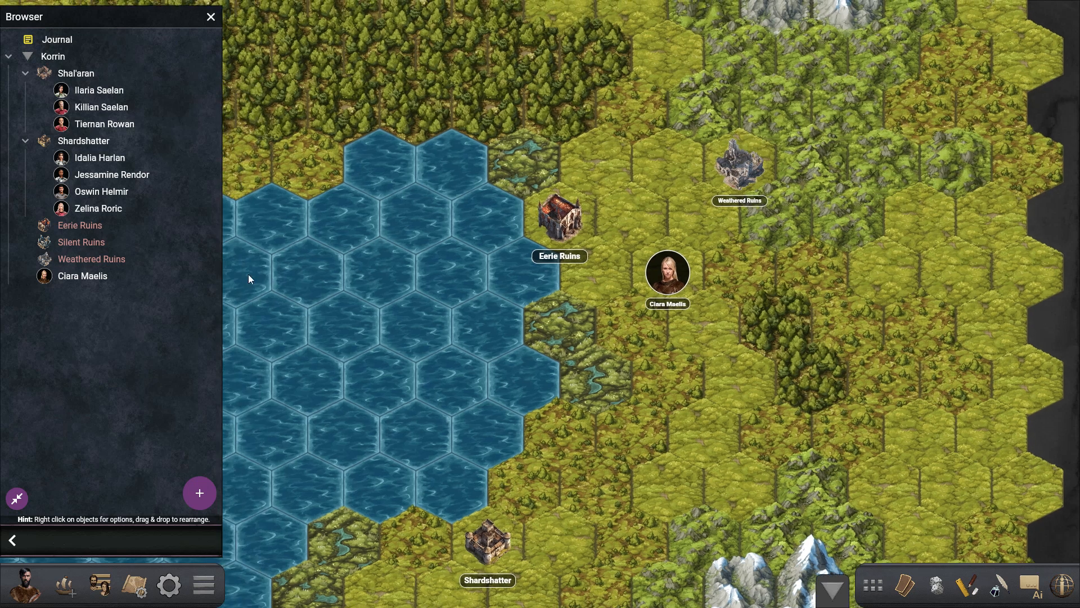
right_click(807, 280)
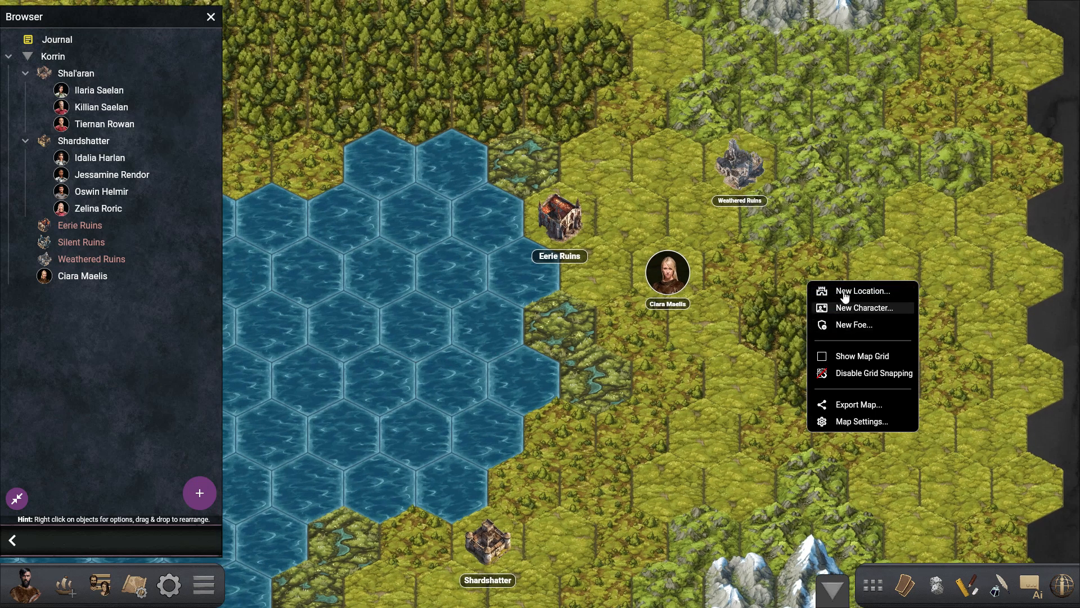
left_click(678, 390)
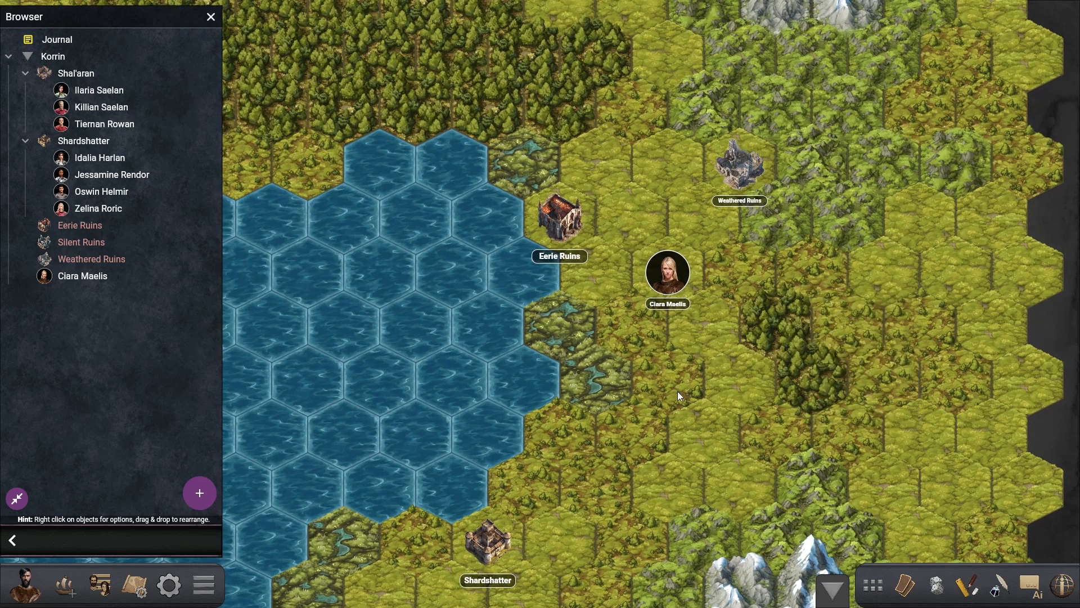
- Generate a Dark Temple dungeon inside Korrin, reroll it until Ominous Temple comes up, and accept it
right_click(60, 63)
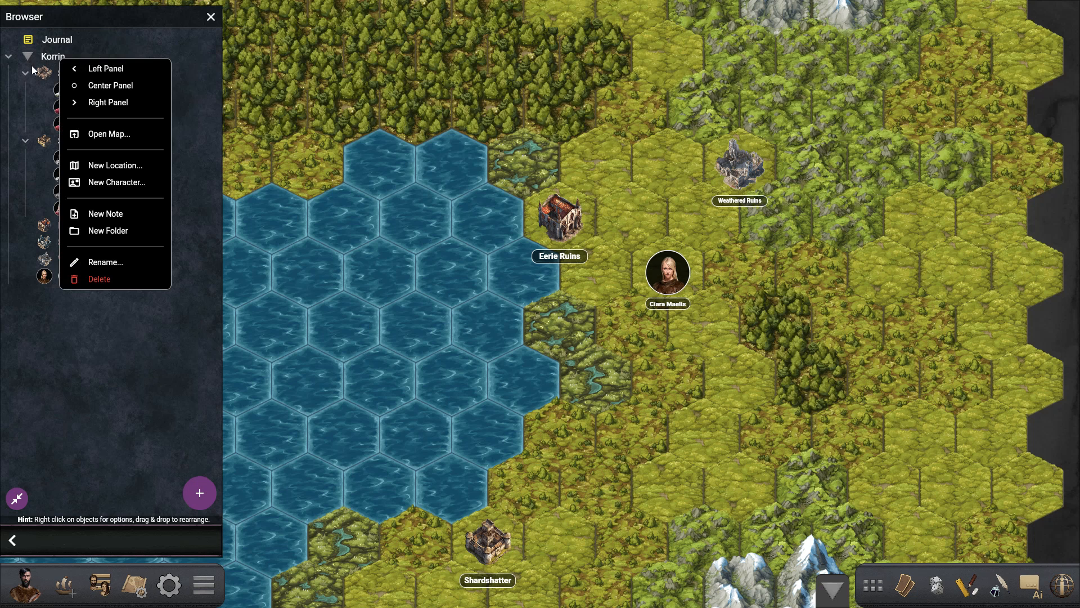
left_click(113, 165)
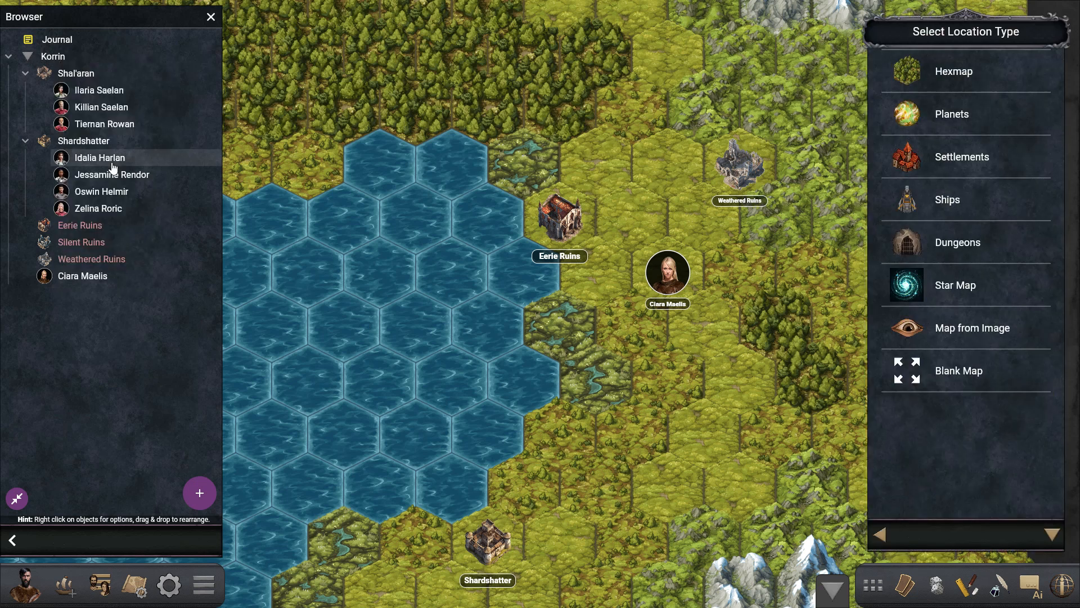
left_click(932, 249)
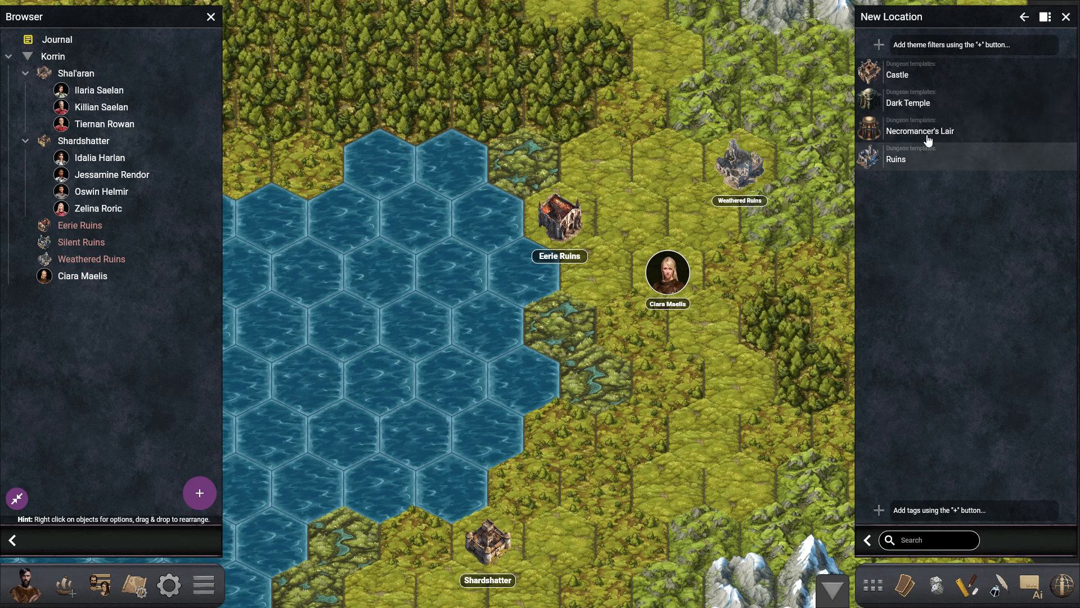
left_click(915, 108)
left_click(982, 550)
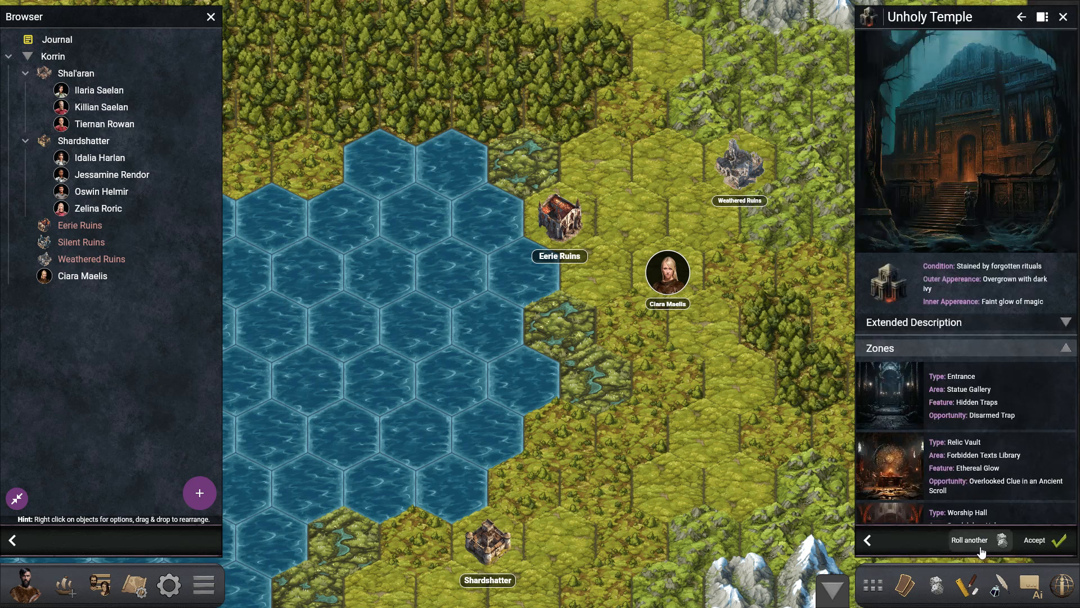
left_click(981, 551)
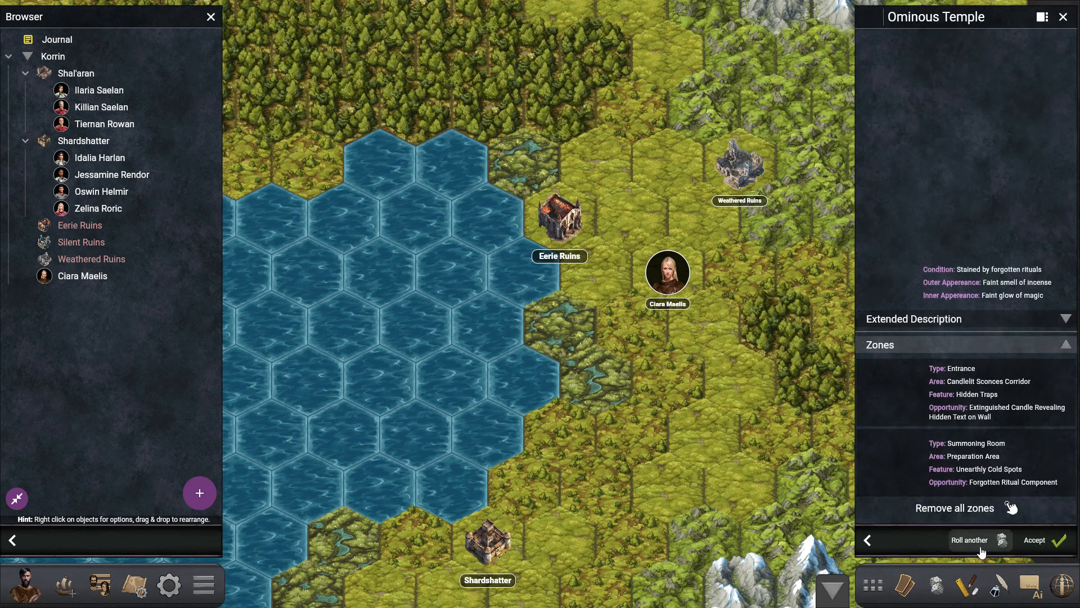
left_click(1046, 542)
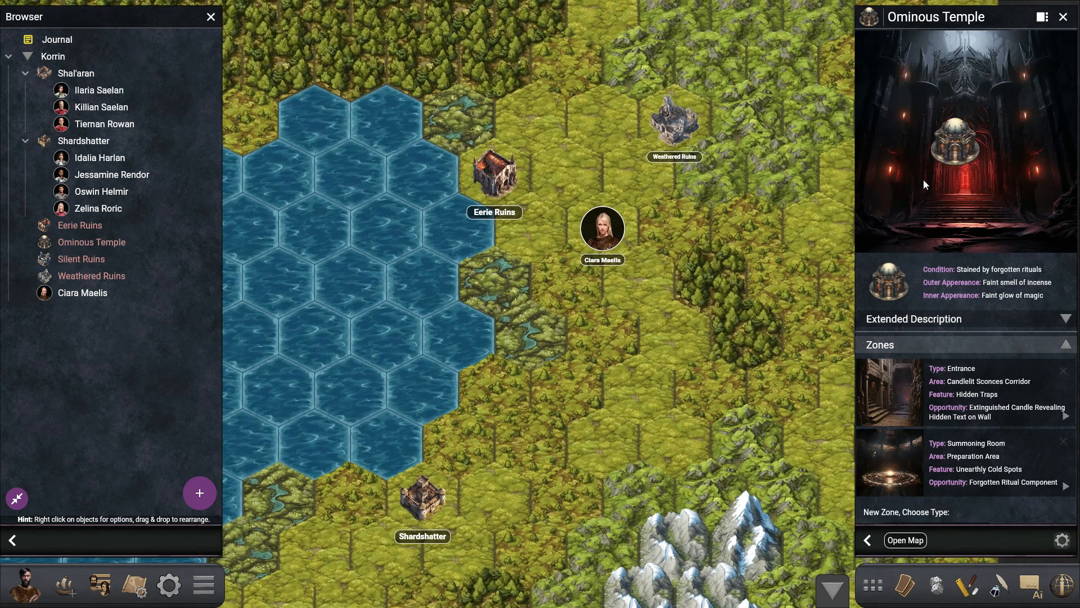
- Place the Ominous Temple on Korrin's map south of the merchant, northeast of Shardshatter, and open the temple's own map
left_click_drag(924, 179, 660, 350)
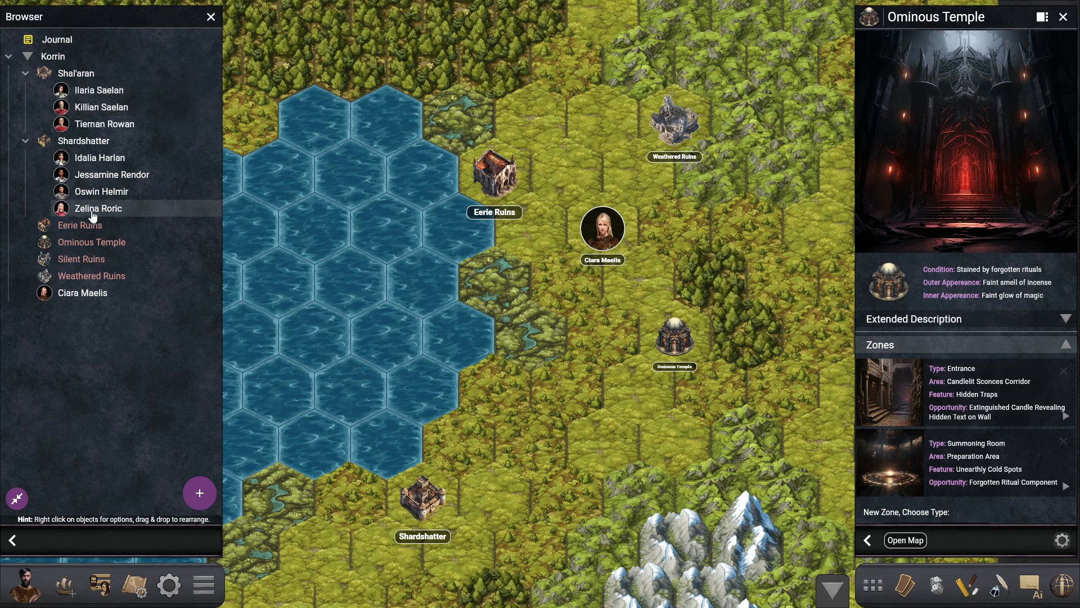
left_click_drag(75, 246, 640, 398)
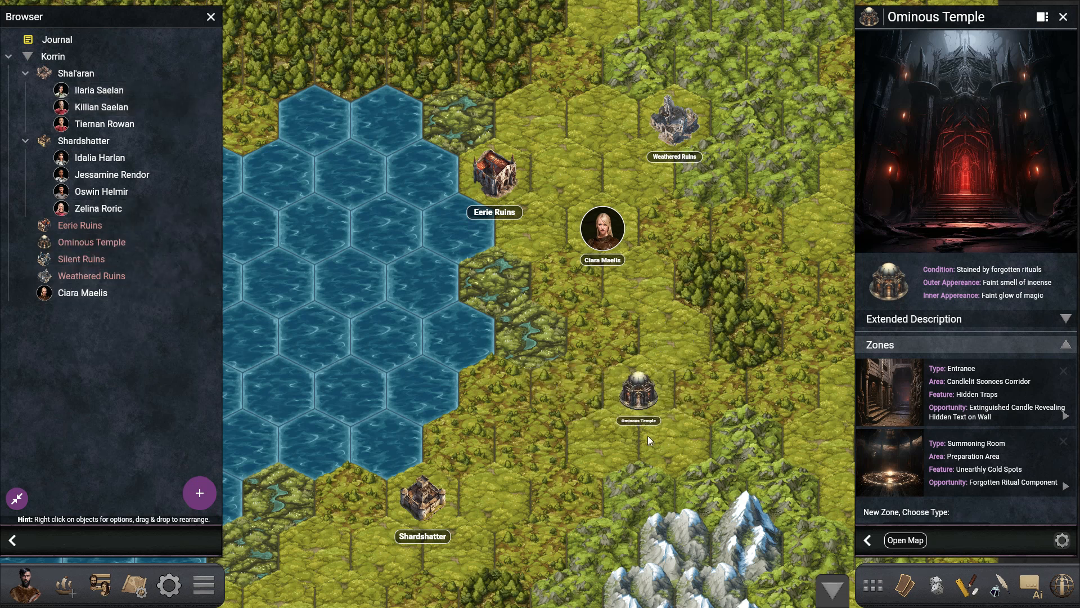
left_click(905, 540)
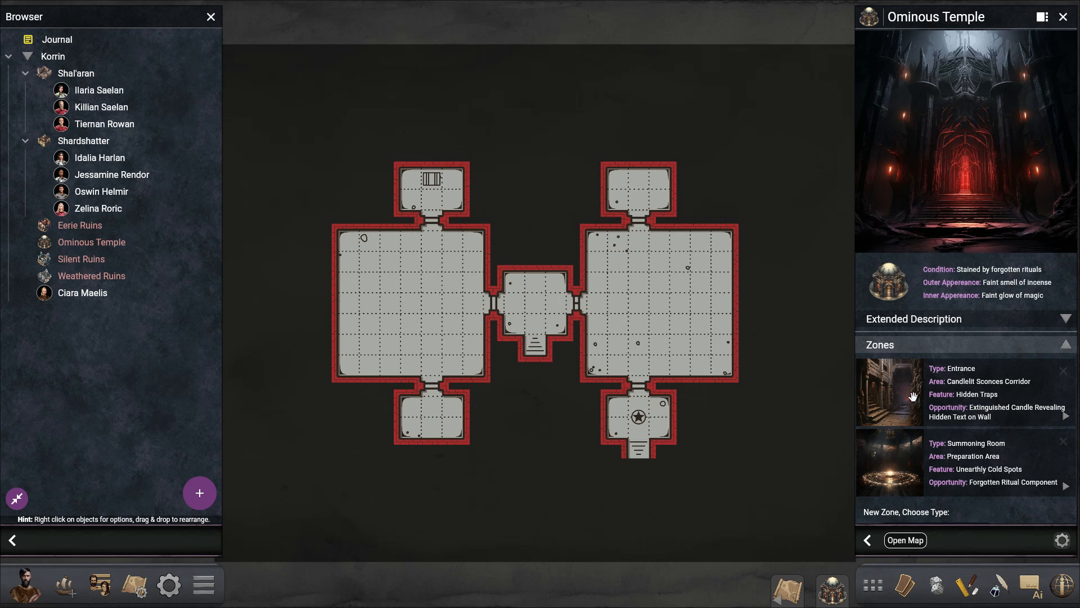
- Add two more zones of type Random to the Ominous Temple
scroll(924, 416, "down", 1)
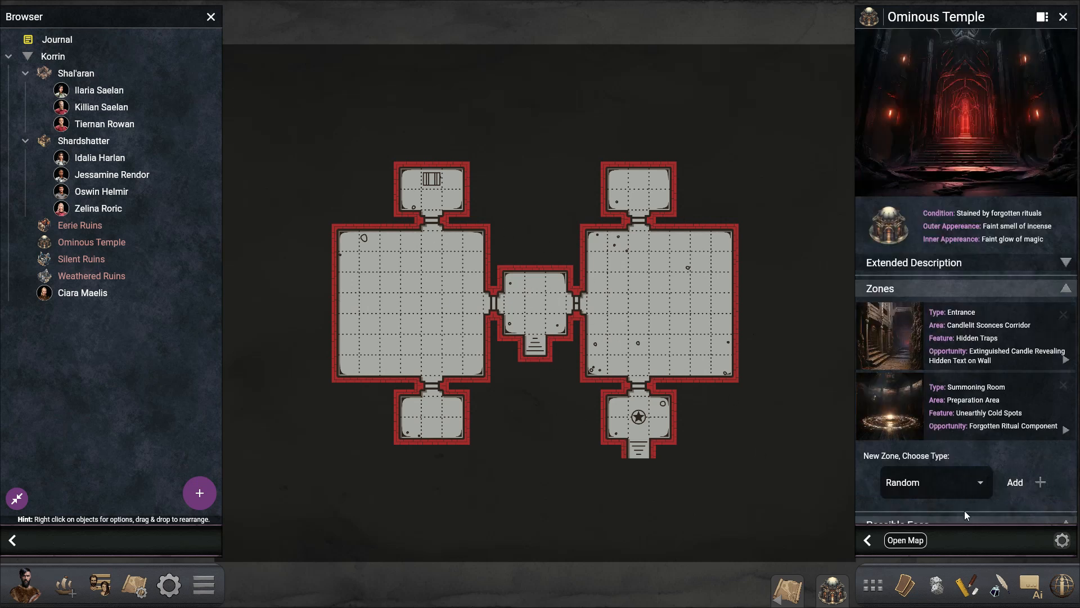
left_click(1050, 491)
scroll(995, 496, "down", 1)
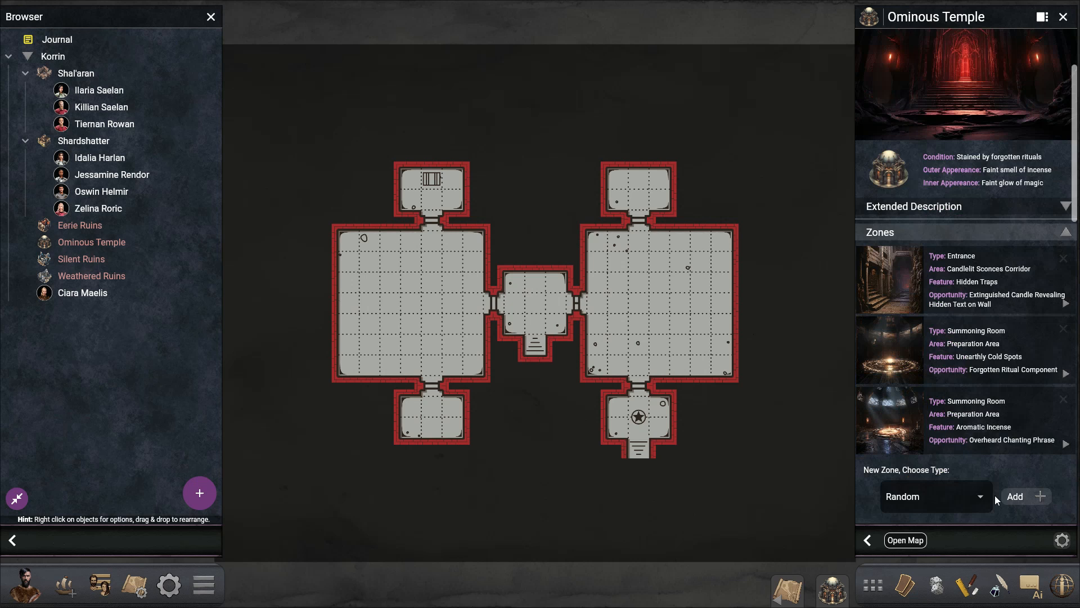
left_click(1042, 496)
- Place the Entrance zone below the central room with its anchor on the stairs, and put the first Summoning Room in the large eastern room
scroll(929, 394, "up", 1)
left_click_drag(900, 329, 541, 166)
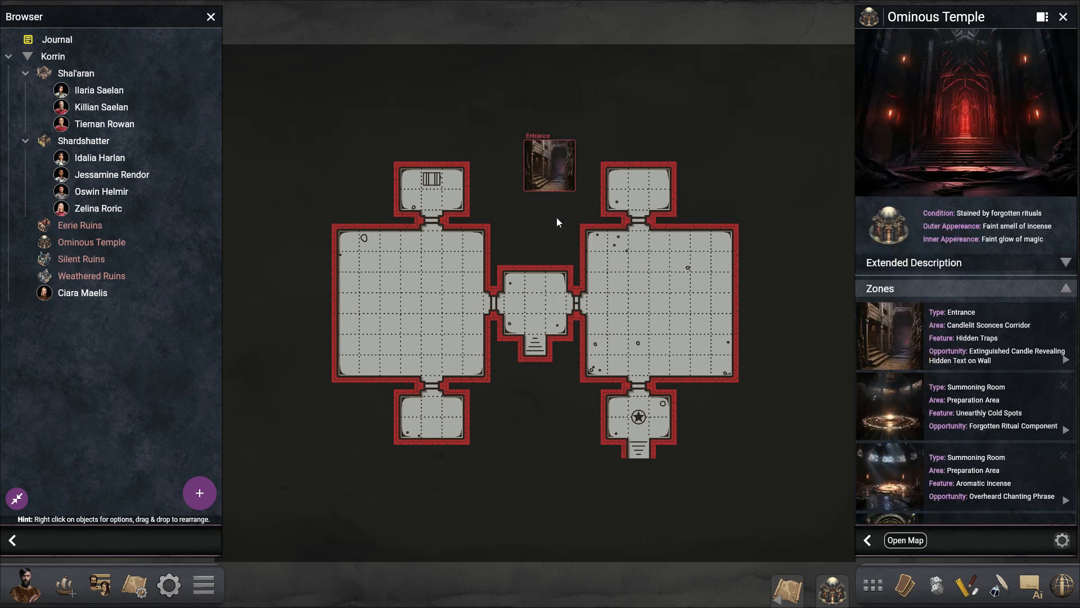
left_click(552, 172)
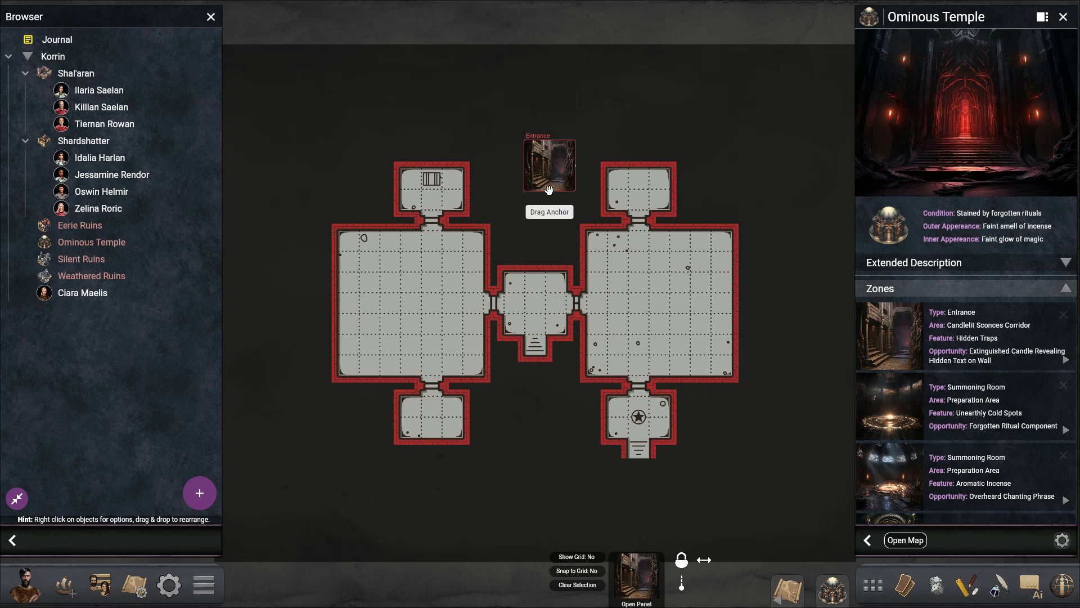
left_click_drag(569, 190, 536, 433)
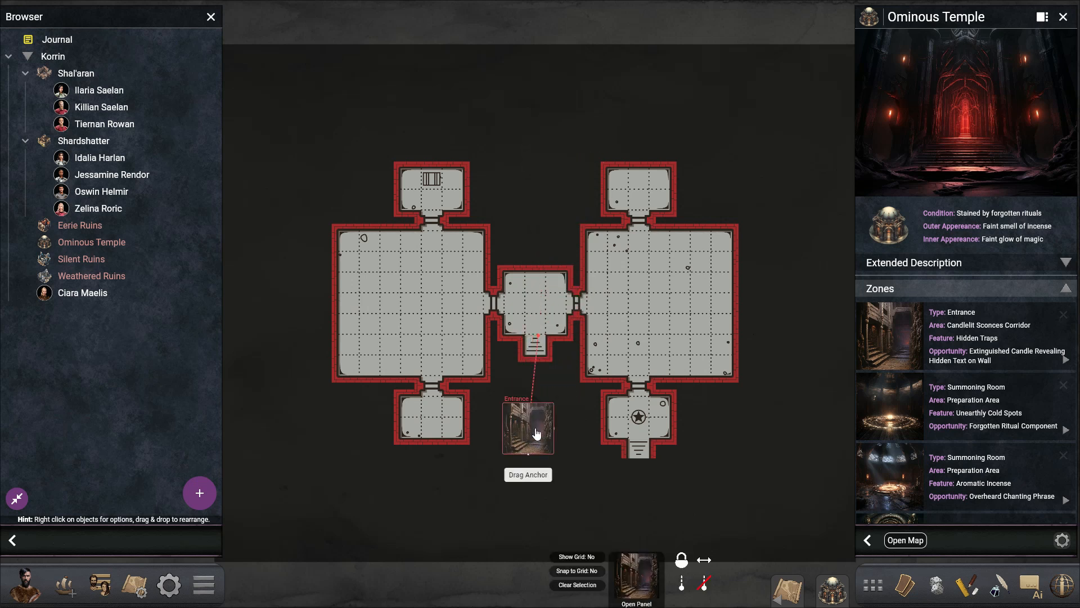
left_click_drag(892, 413, 708, 269)
- Place the Scarlet Reaver in the large eastern room, and the Scarlet Prophet and the player character in the central room
scroll(866, 274, "down", 8)
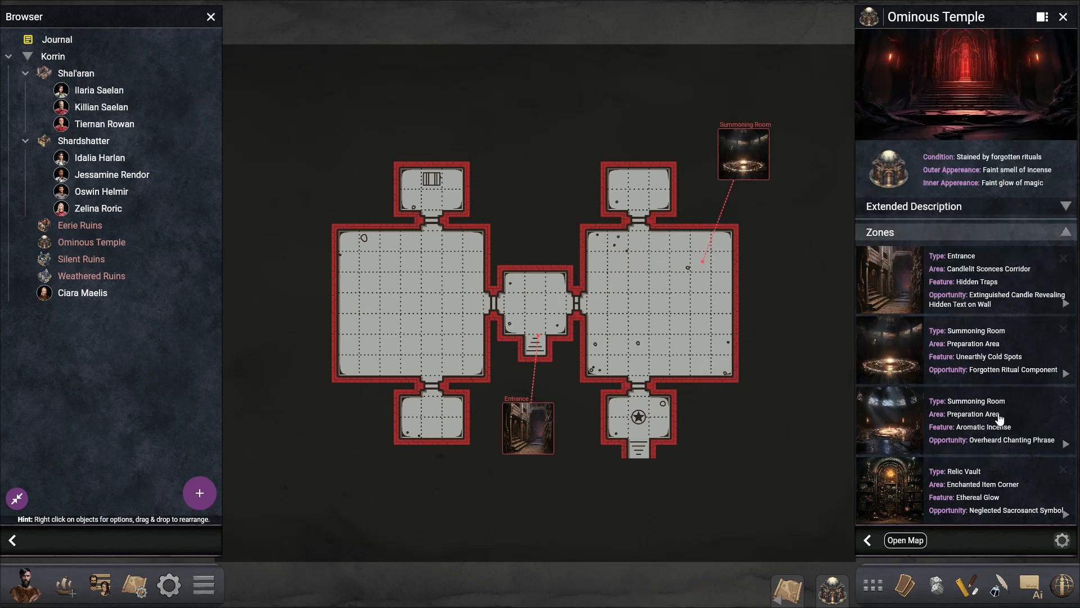
left_click_drag(867, 274, 740, 290)
left_click_drag(881, 318, 532, 299)
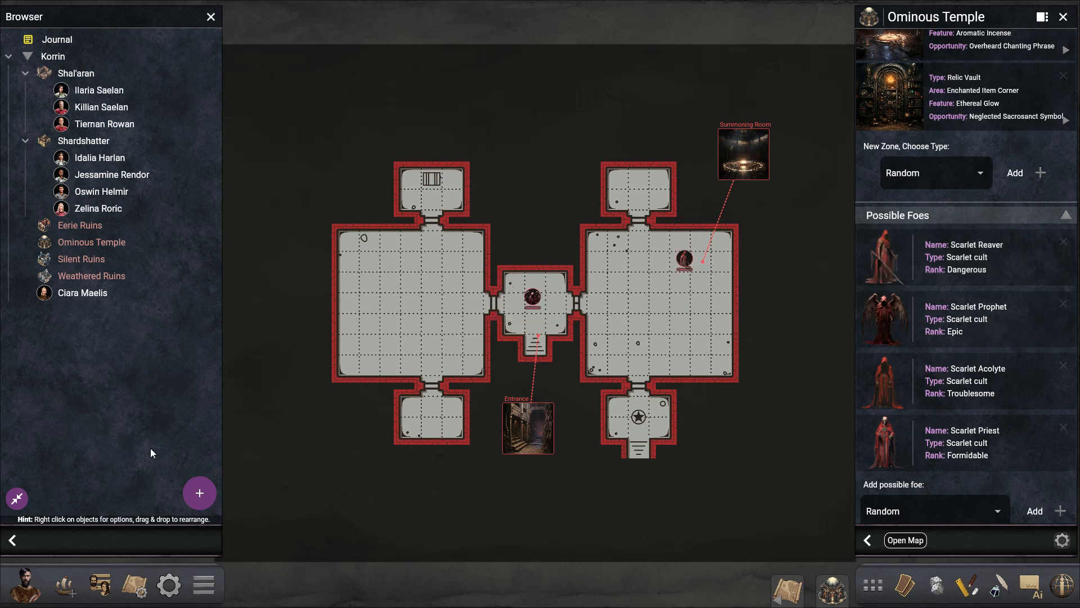
left_click_drag(25, 586, 558, 323)
- Return to Korrin's map and open the player character's sheet and the journal beside it
left_click(787, 588)
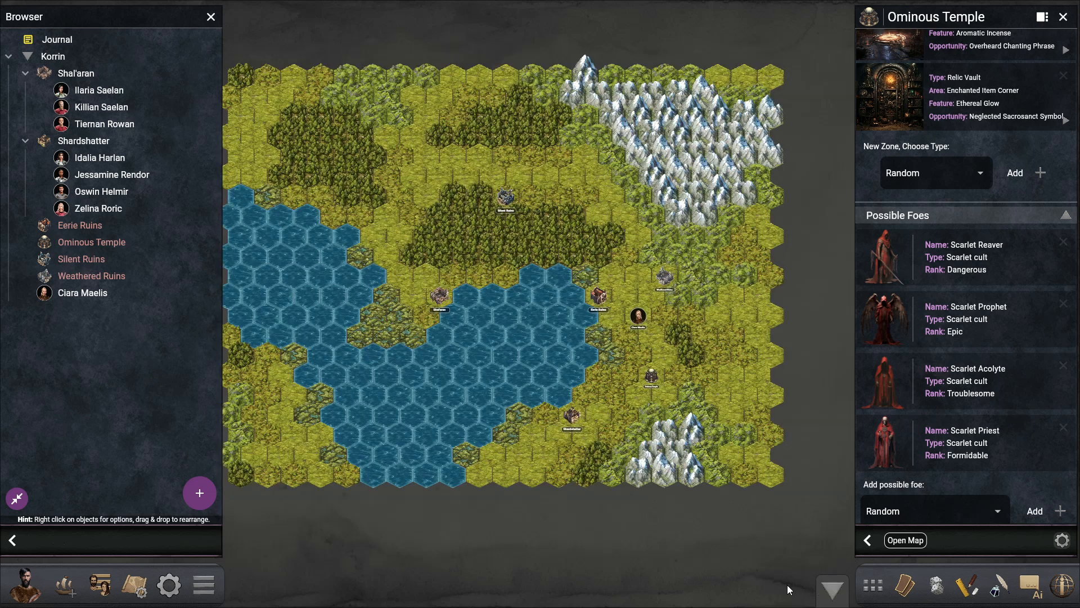
scroll(555, 360, "up", 5)
left_click_drag(636, 461, 459, 248)
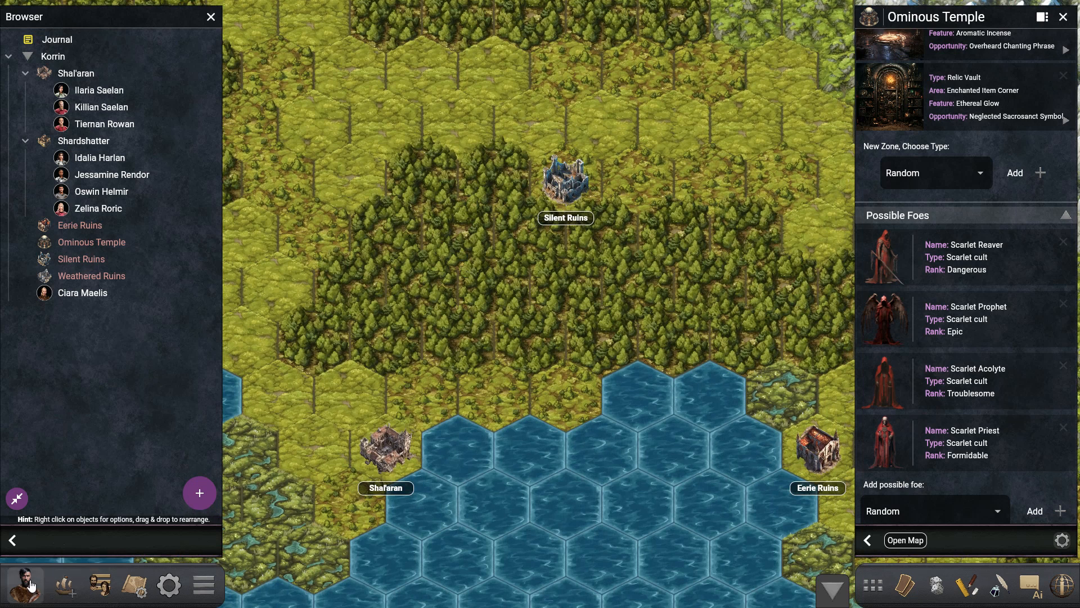
left_click(25, 585)
left_click(204, 585)
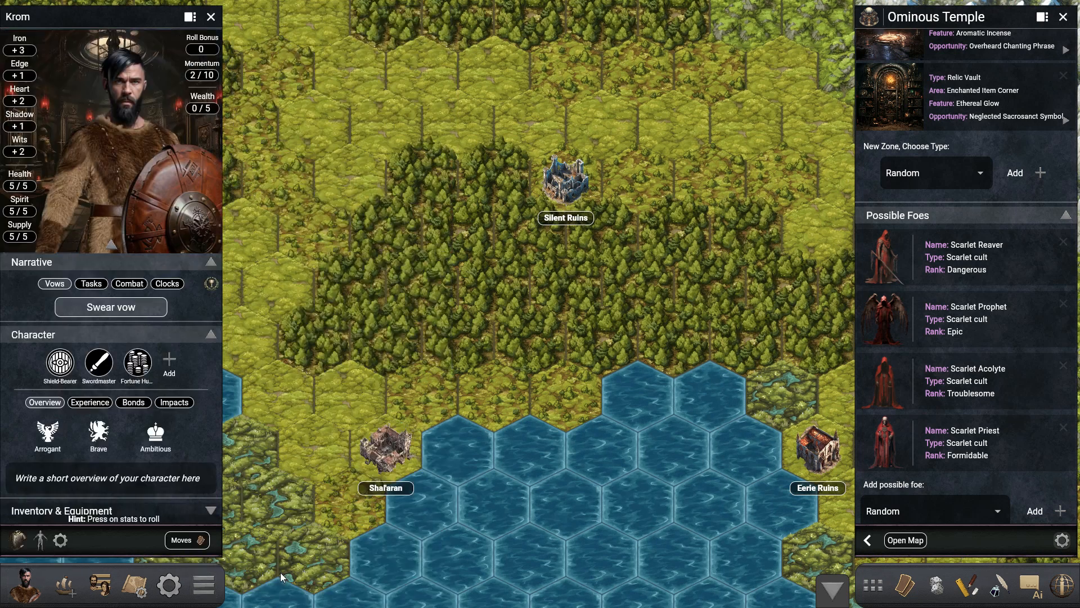
left_click(1001, 588)
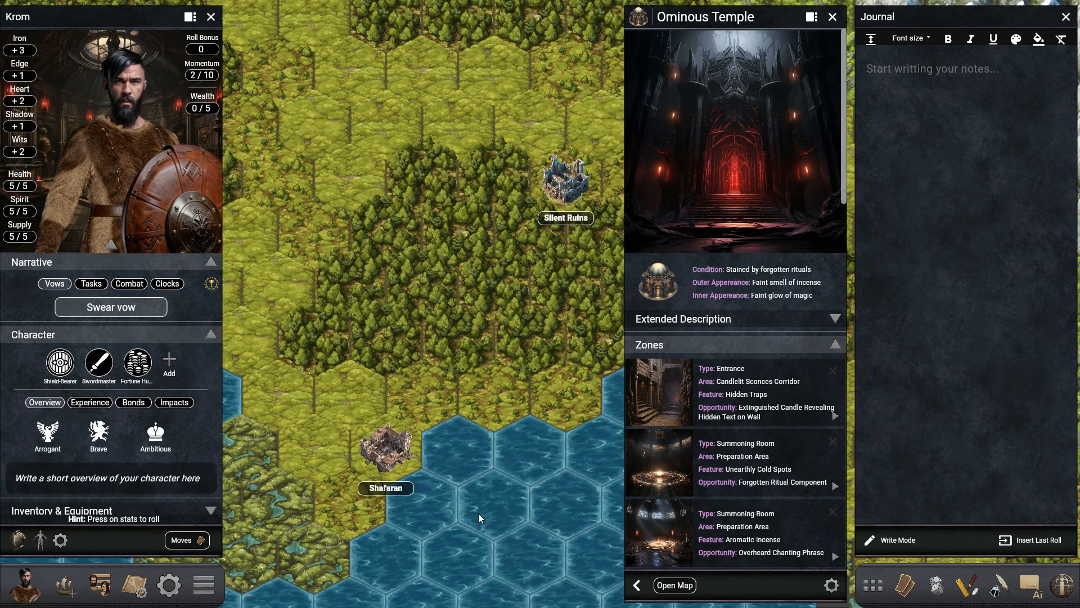
- Bring up the character's Shield-Bearer and Swordmaster combat talent cards for reading
left_click_drag(560, 432, 457, 288)
scroll(458, 297, "down", 3)
left_click_drag(483, 325, 348, 320)
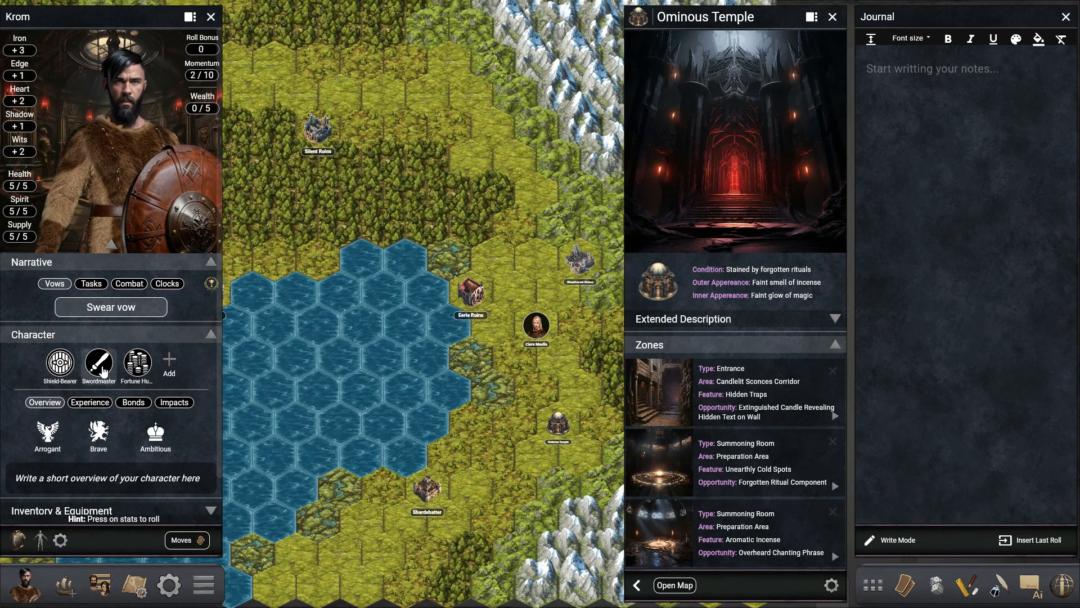
left_click(59, 363)
left_click(99, 362)
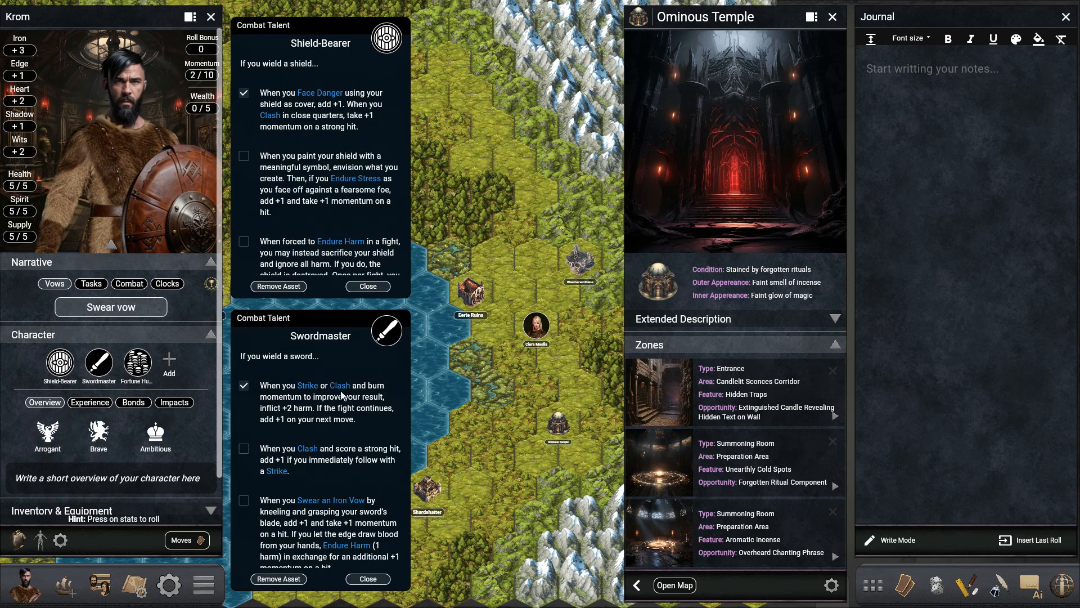
- Roll the character's Iron stat and insert the roll into the journal
left_click(22, 56)
left_click(67, 106)
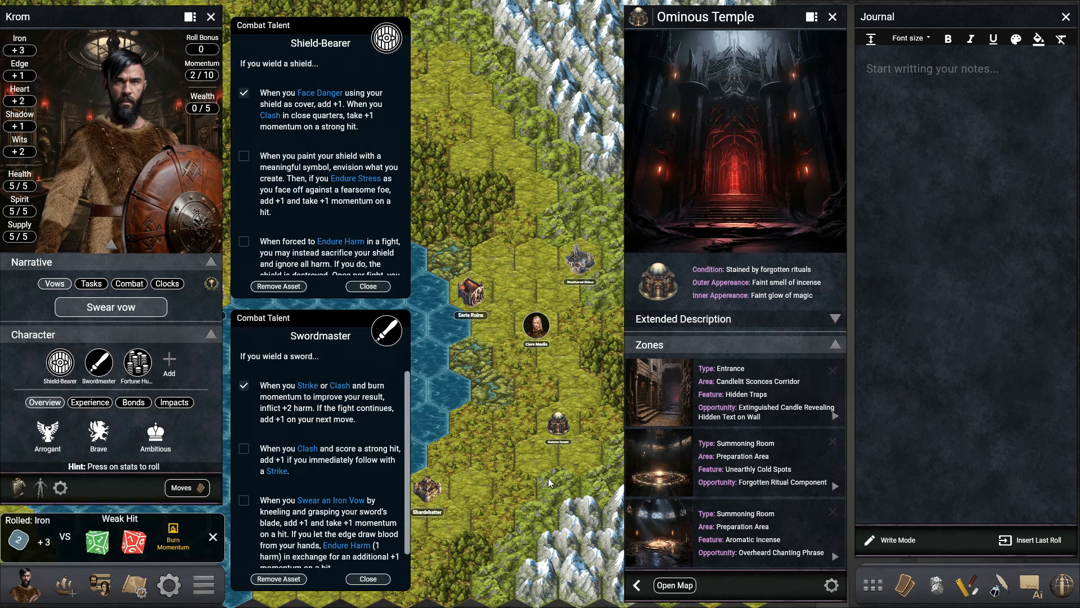
left_click(1030, 539)
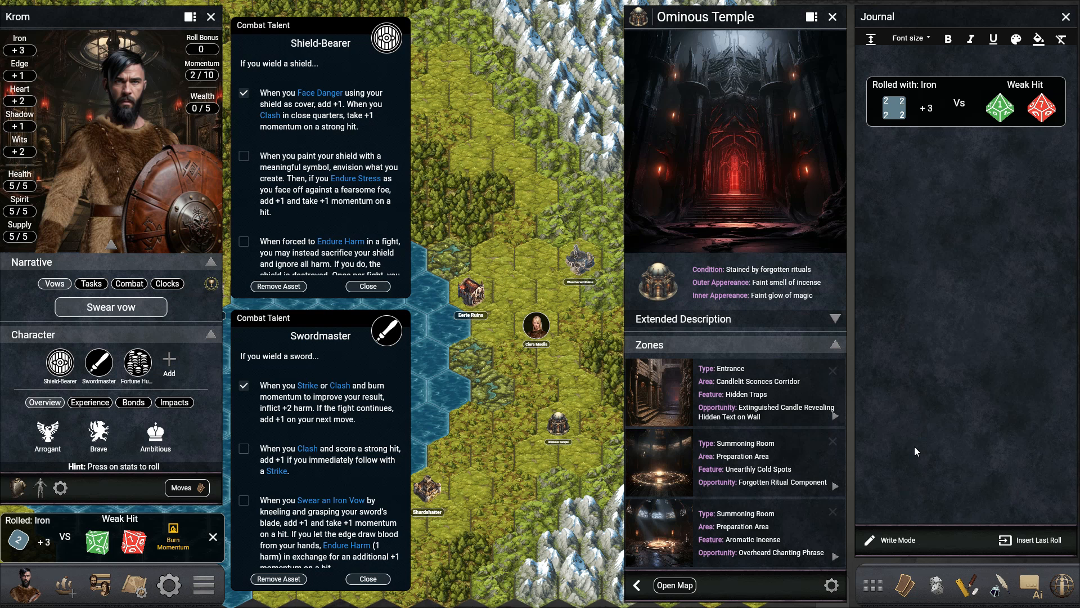
- Close the Ominous Temple's details and both combat talent cards to clear the view of Korrin's map
left_click(833, 17)
left_click(368, 578)
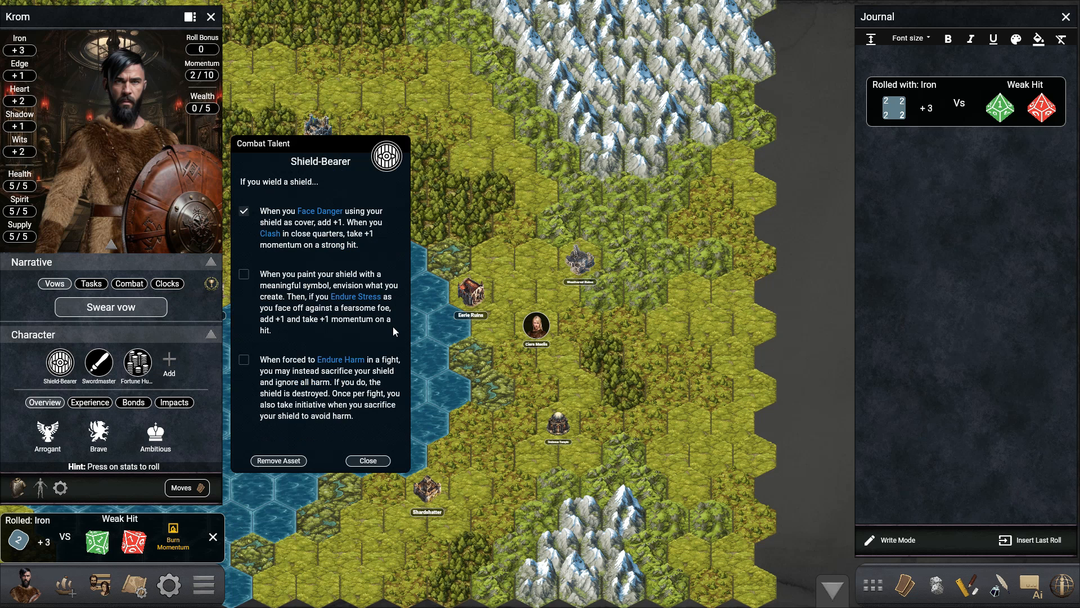
left_click(375, 459)
left_click_drag(374, 457, 573, 460)
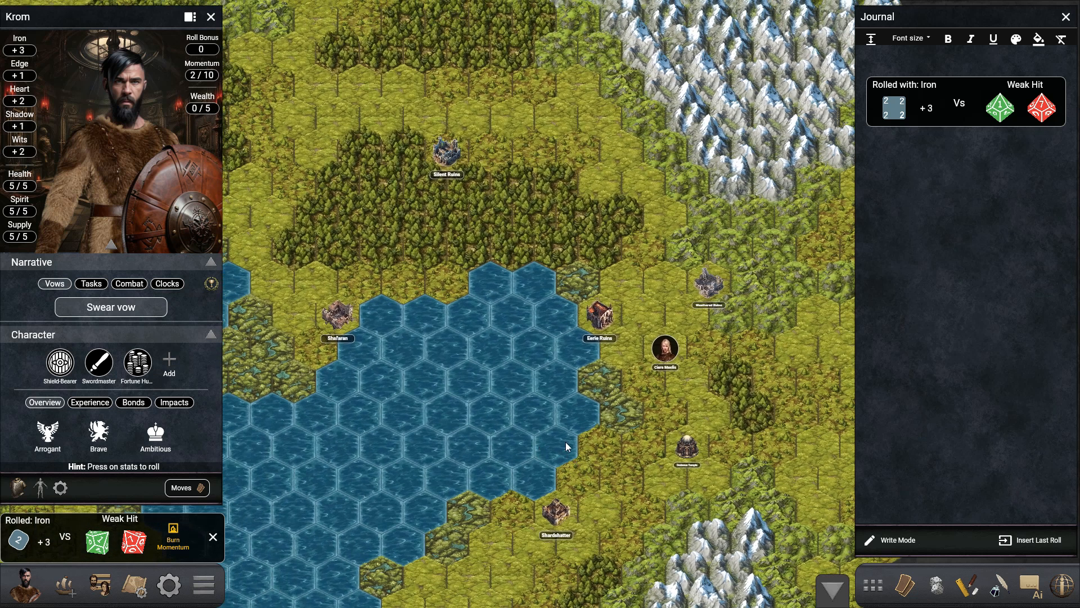